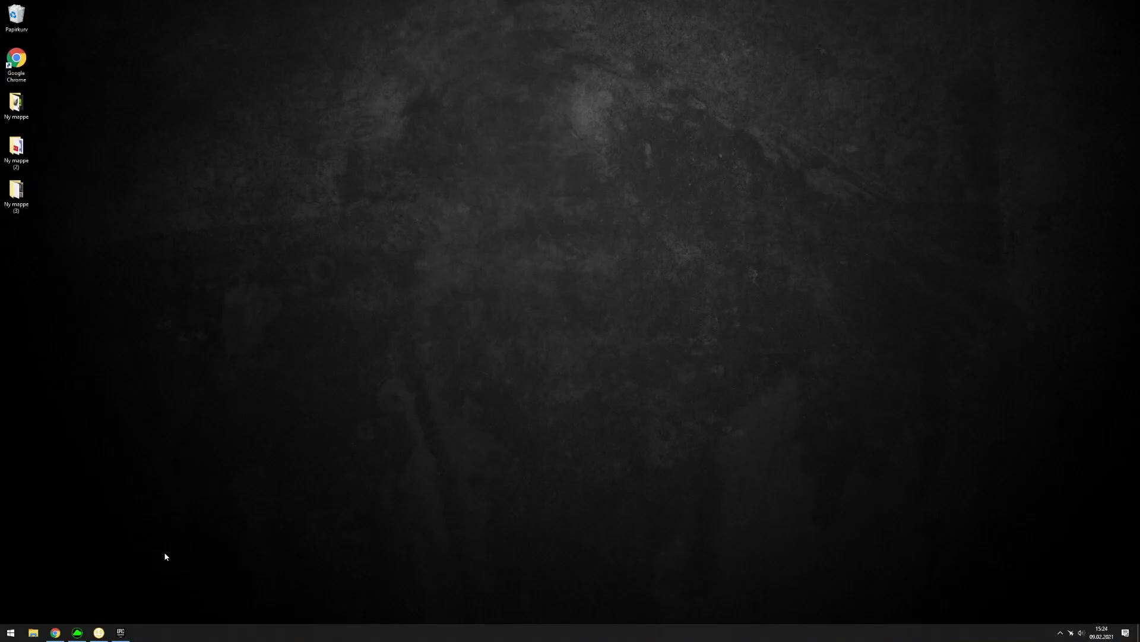
Step: Switch to Chrome and open the NiceHash Profitability Calculator with manual hardware entry
{"action": "left_click", "coordinate": [55, 632]}
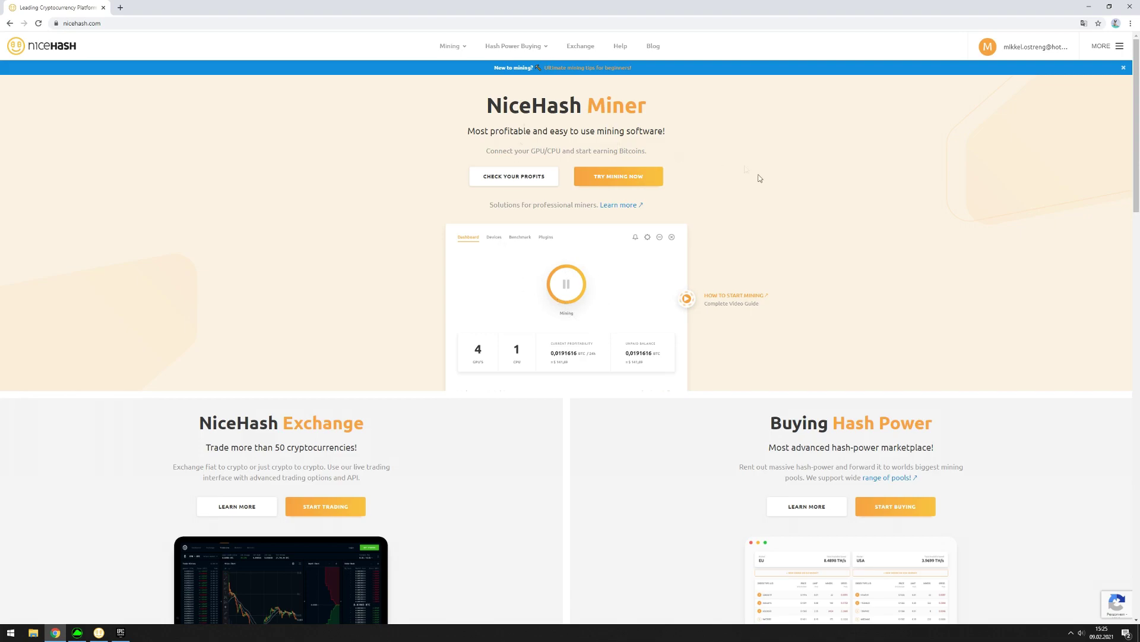
{"action": "mouse_move", "coordinate": [464, 54]}
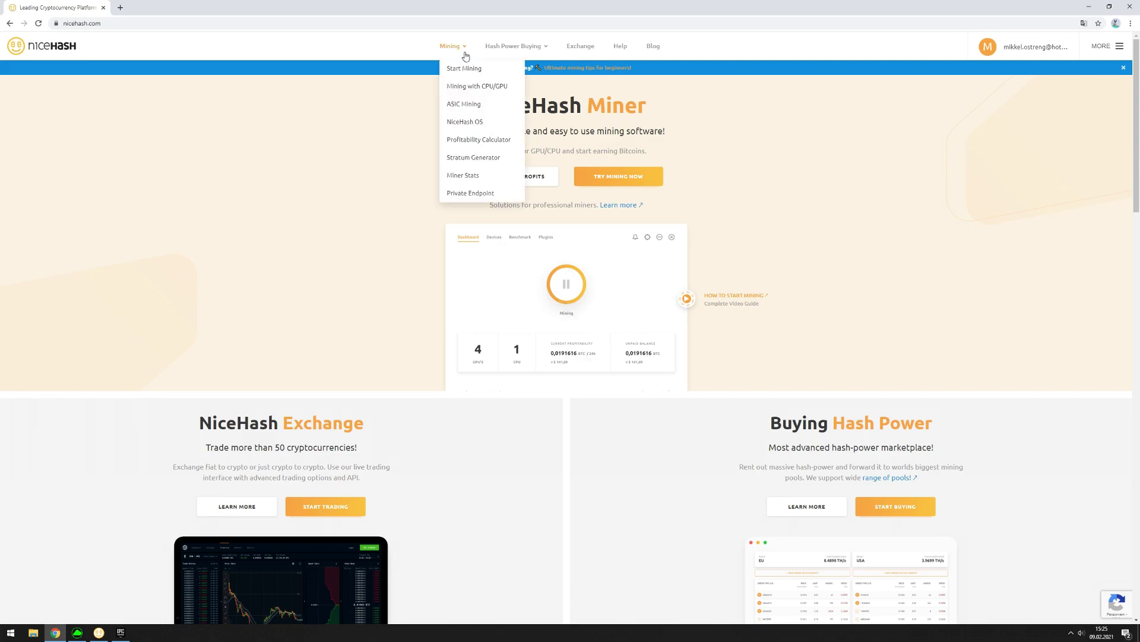
{"action": "left_click", "coordinate": [475, 141]}
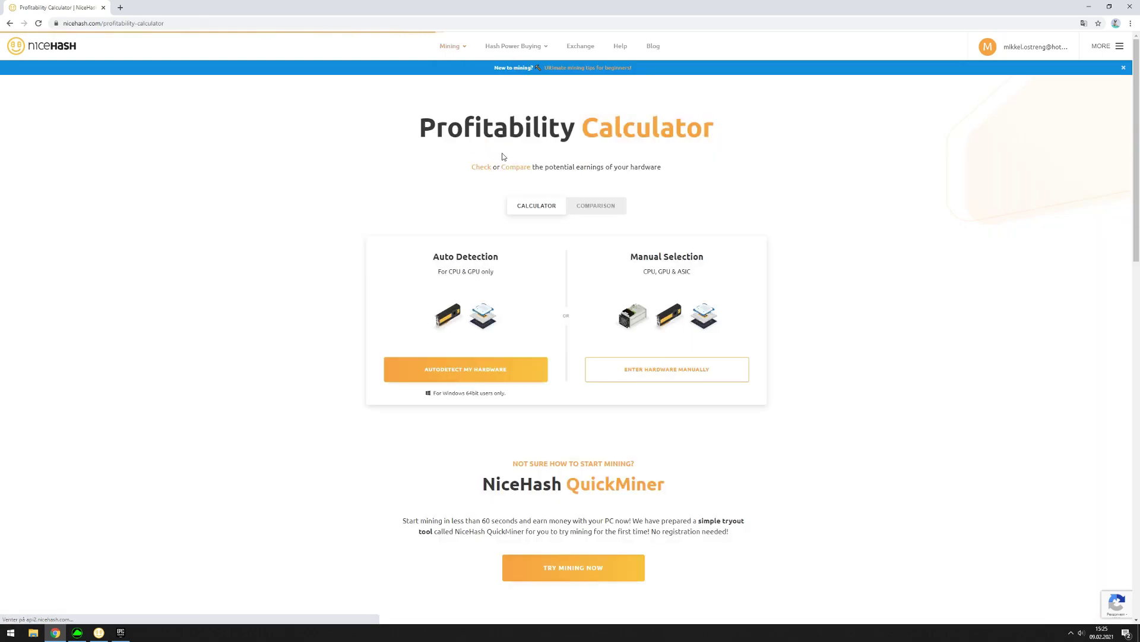
{"action": "left_click", "coordinate": [691, 374]}
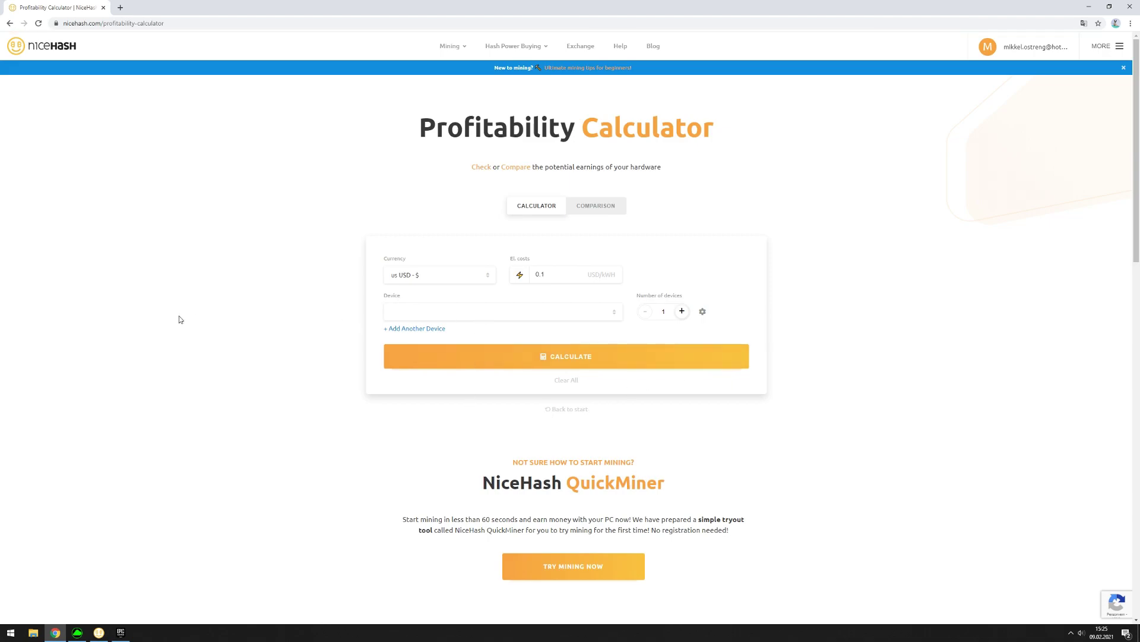
Step: Choose NVIDIA GTX 1070 Ti as the calculator's device and calculate its mining profitability
{"action": "left_click", "coordinate": [456, 313]}
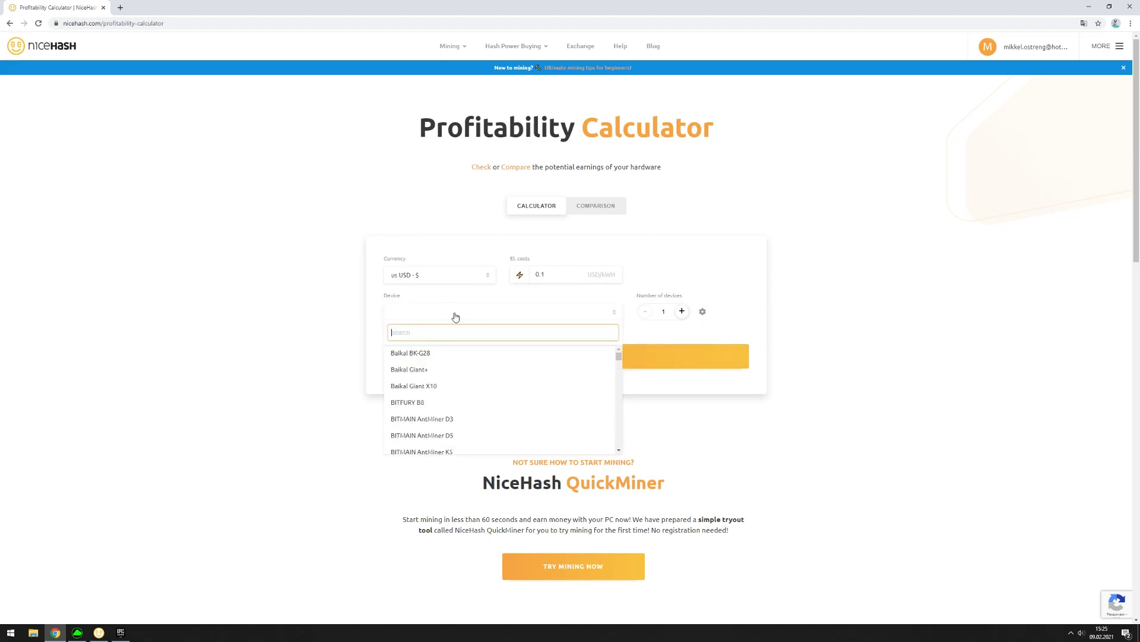
{"action": "type", "text": "10"}
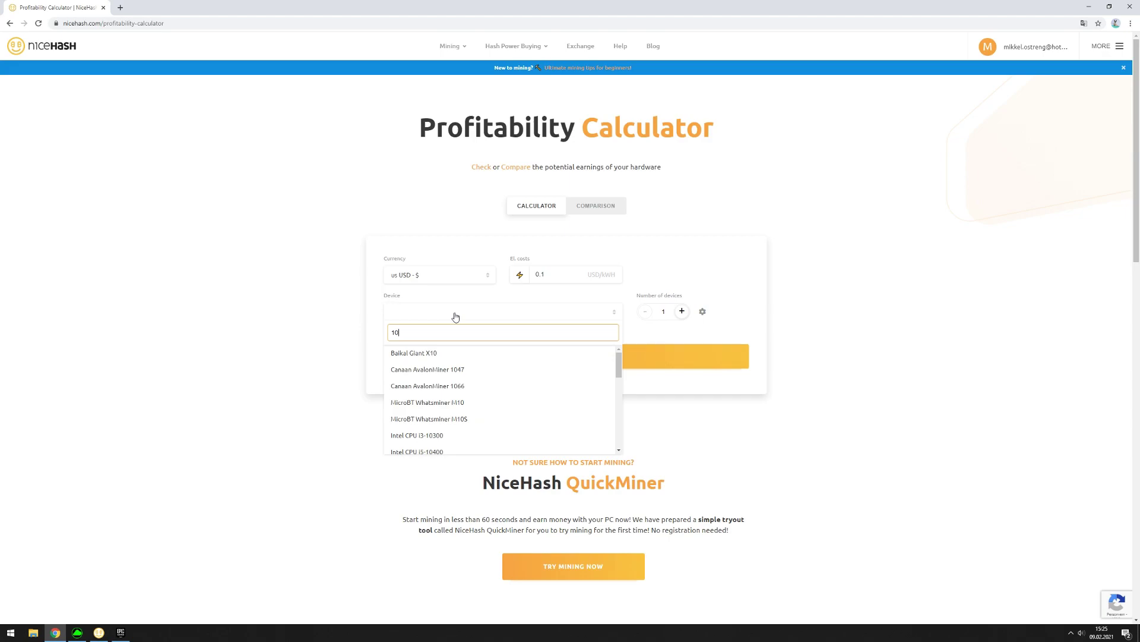
{"action": "type", "text": "70ti"}
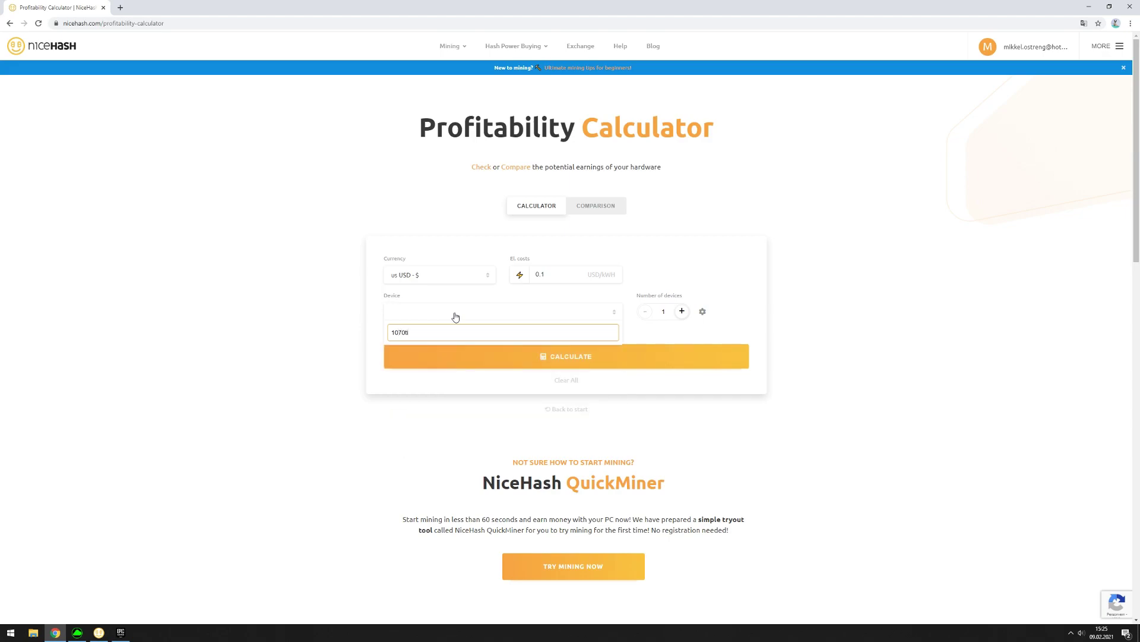
{"action": "key", "text": "BackSpace"}
{"action": "key", "text": "BackSpace"}
{"action": "key", "text": "Return"}
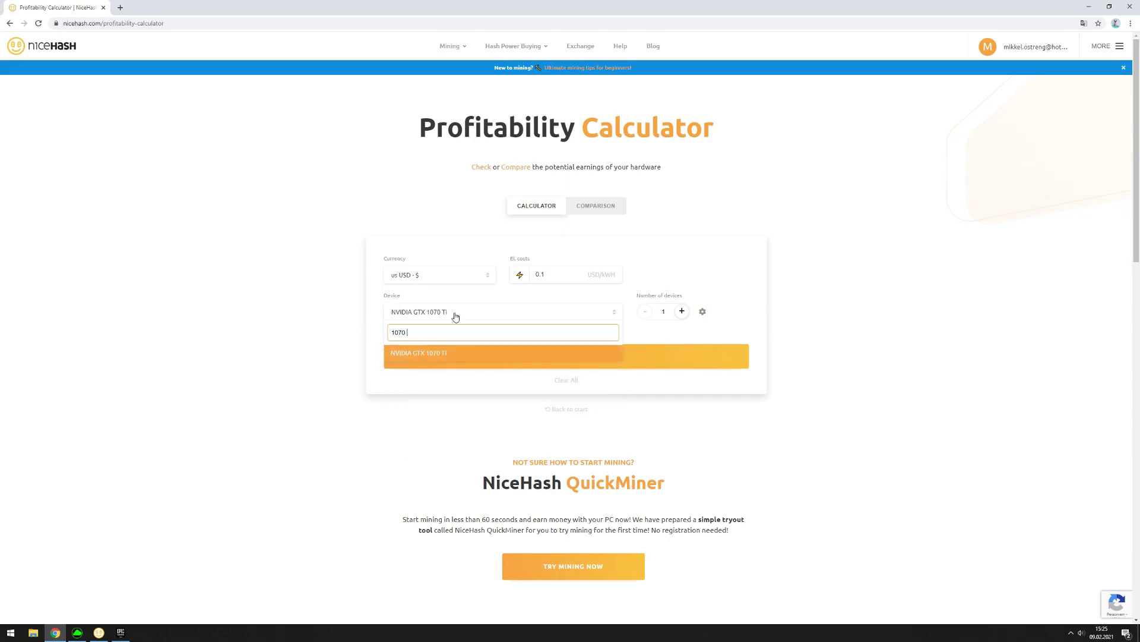
{"action": "left_click", "coordinate": [499, 354]}
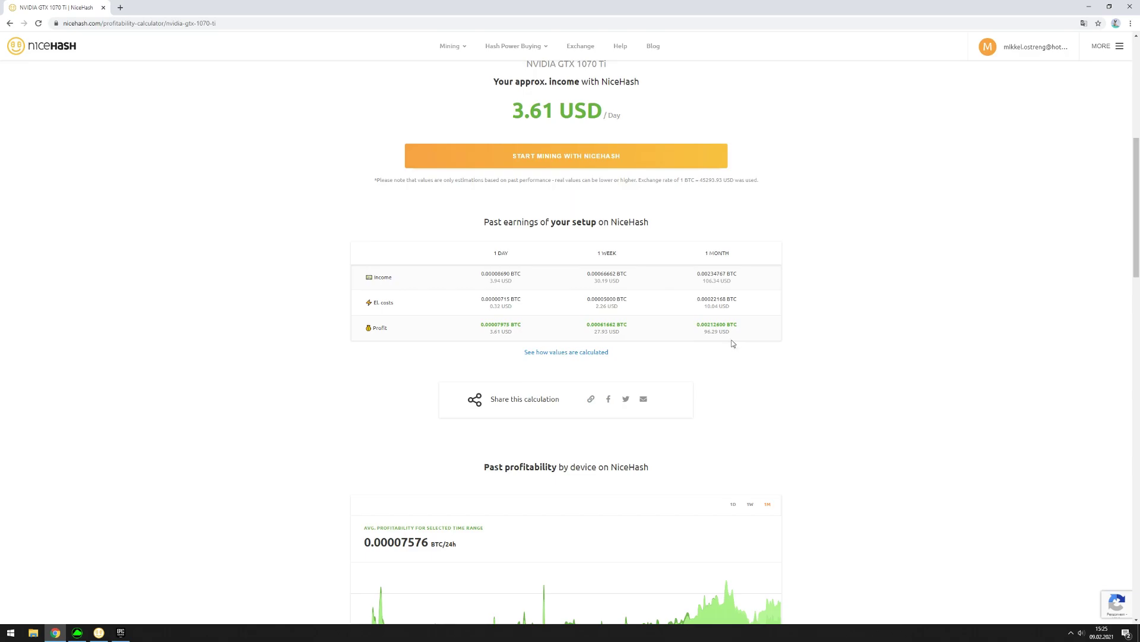
Step: Review the approximate daily income and past earnings calculated for the GTX 1070 Ti
{"action": "scroll", "coordinate": [754, 386], "scroll_direction": "up", "scroll_amount": 4}
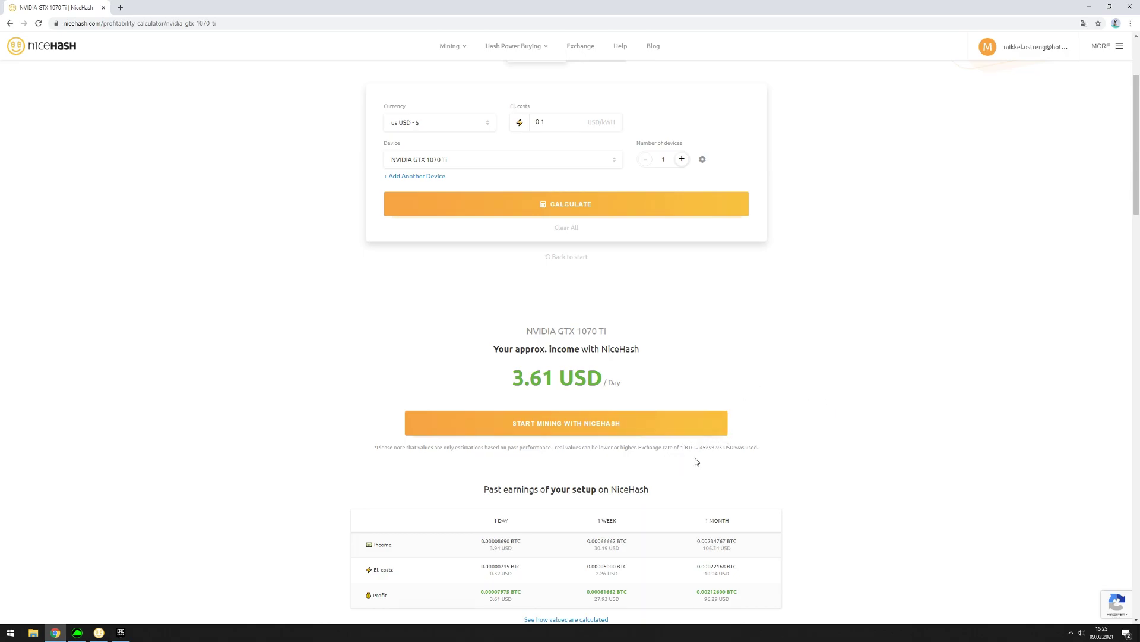
{"action": "scroll", "coordinate": [829, 394], "scroll_direction": "up", "scroll_amount": 2}
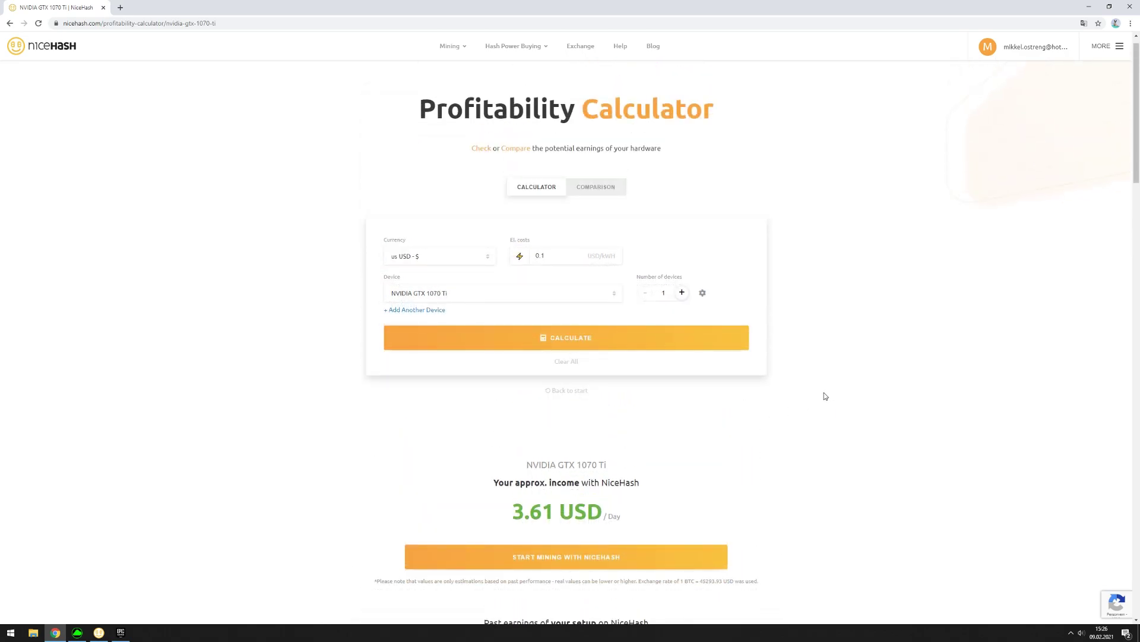
{"action": "scroll", "coordinate": [823, 397], "scroll_direction": "down", "scroll_amount": 2}
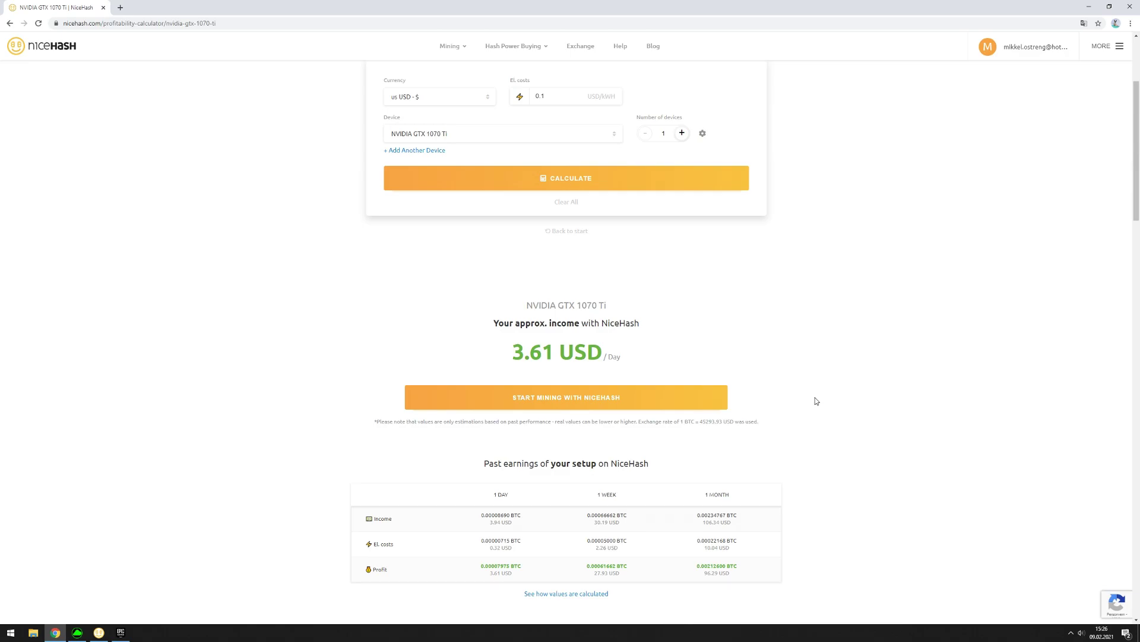
{"action": "scroll", "coordinate": [515, 224], "scroll_direction": "up", "scroll_amount": 2}
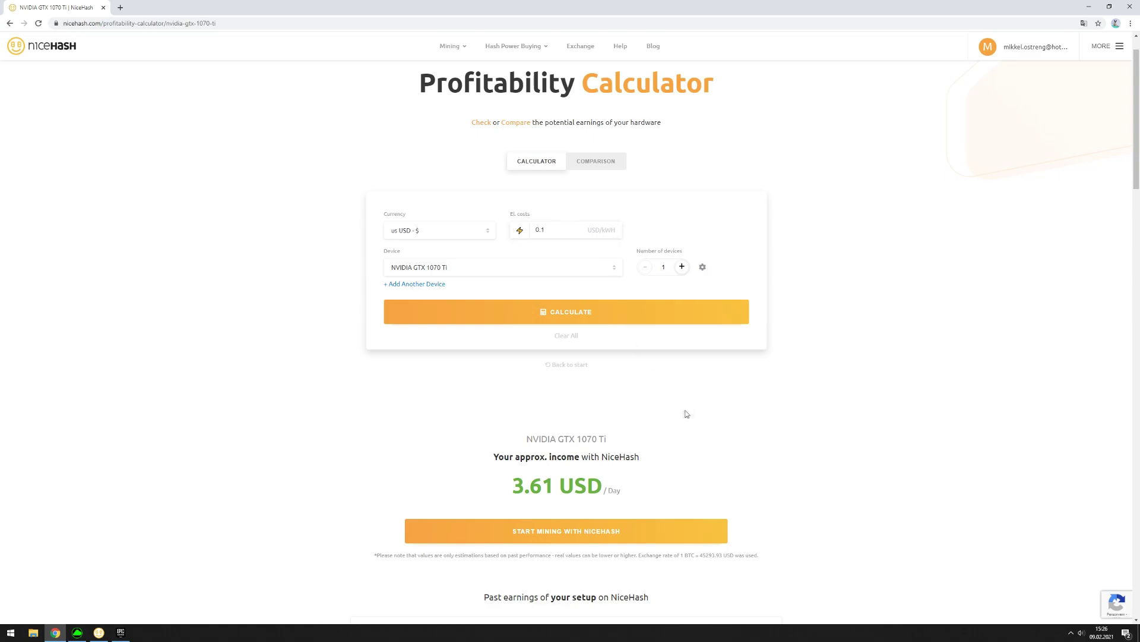
{"action": "scroll", "coordinate": [685, 412], "scroll_direction": "down", "scroll_amount": 1}
{"action": "scroll", "coordinate": [743, 415], "scroll_direction": "up", "scroll_amount": 2}
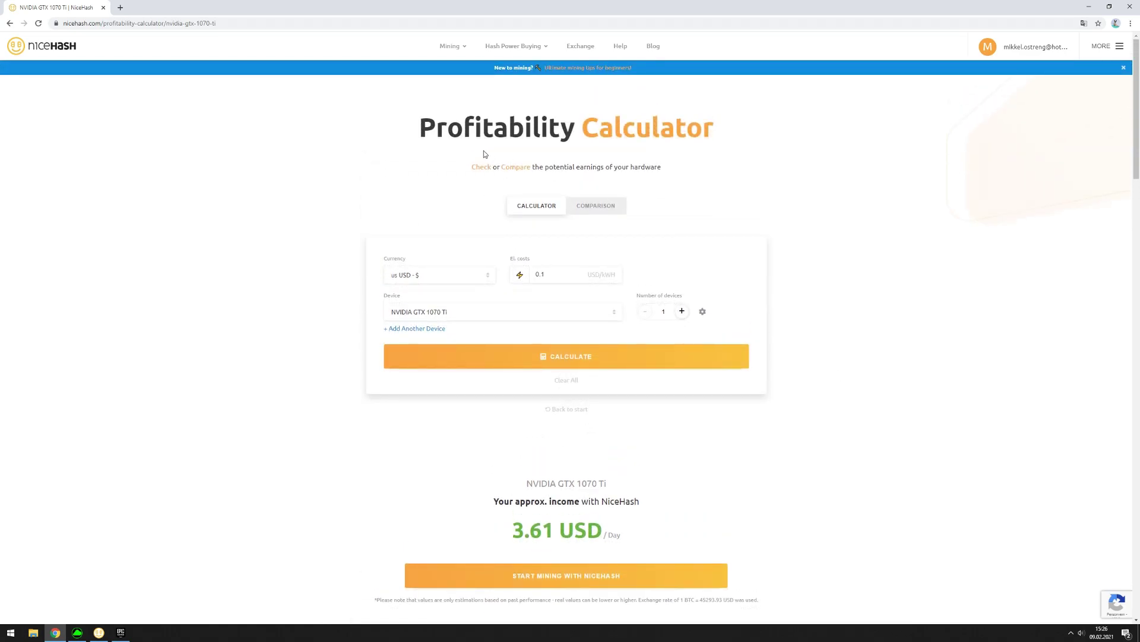
Step: Return to the NiceHash homepage and open the "Best mining GPU in 2021" article from the latest news
{"action": "mouse_move", "coordinate": [450, 48]}
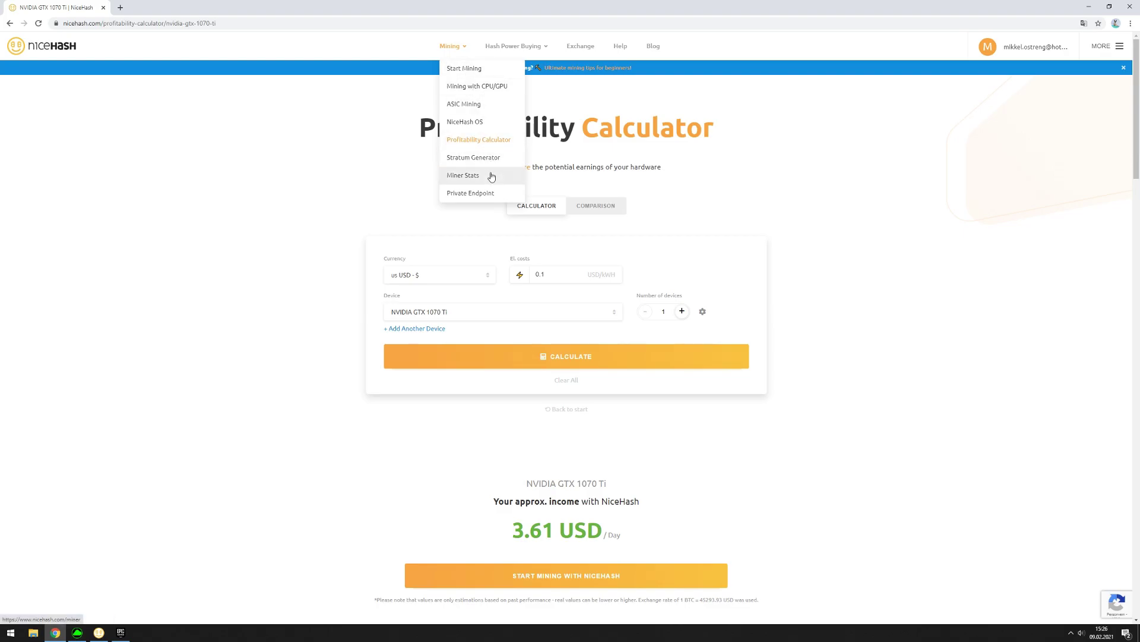
{"action": "left_click", "coordinate": [9, 23]}
{"action": "left_click", "coordinate": [9, 24]}
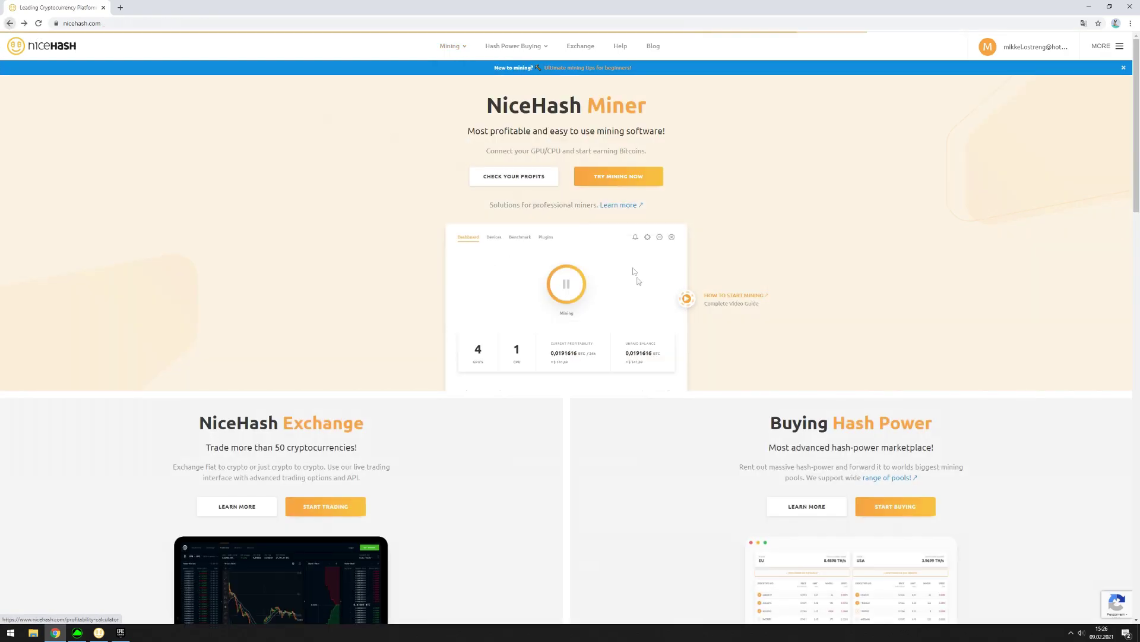
{"action": "scroll", "coordinate": [522, 294], "scroll_direction": "down", "scroll_amount": 5}
{"action": "scroll", "coordinate": [572, 297], "scroll_direction": "up", "scroll_amount": 4}
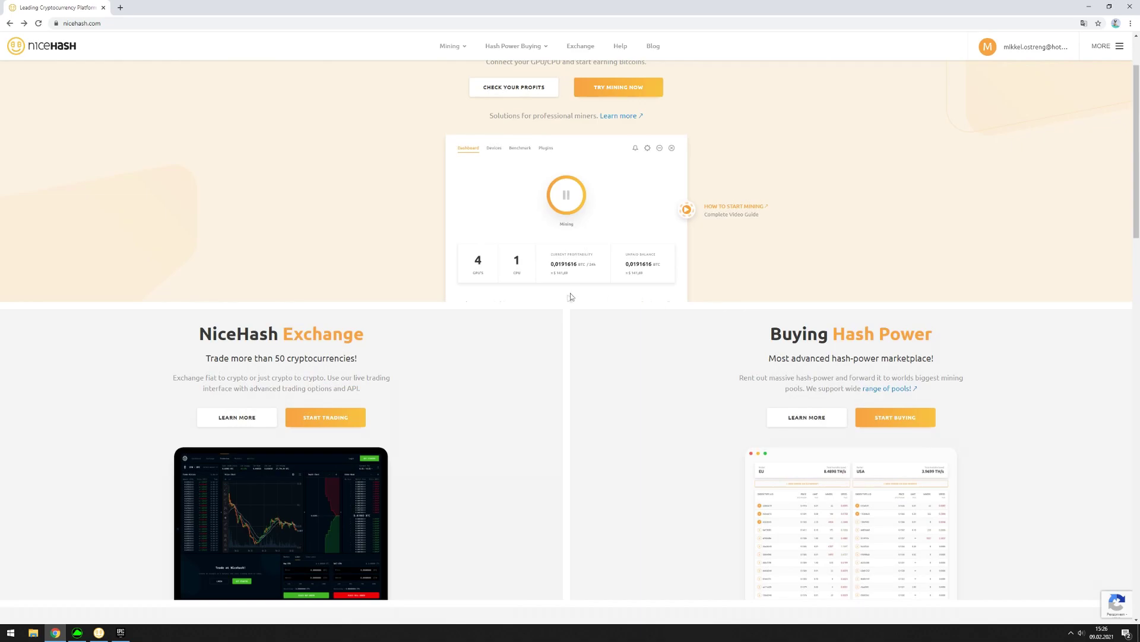
{"action": "scroll", "coordinate": [559, 275], "scroll_direction": "down", "scroll_amount": 5}
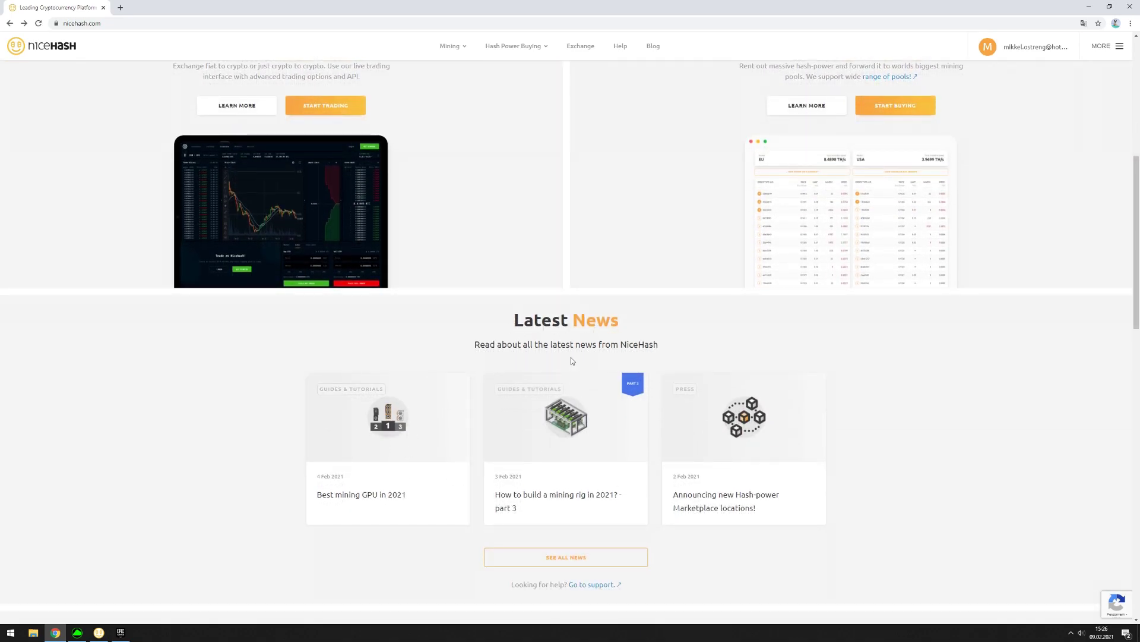
{"action": "scroll", "coordinate": [386, 478], "scroll_direction": "down", "scroll_amount": 1}
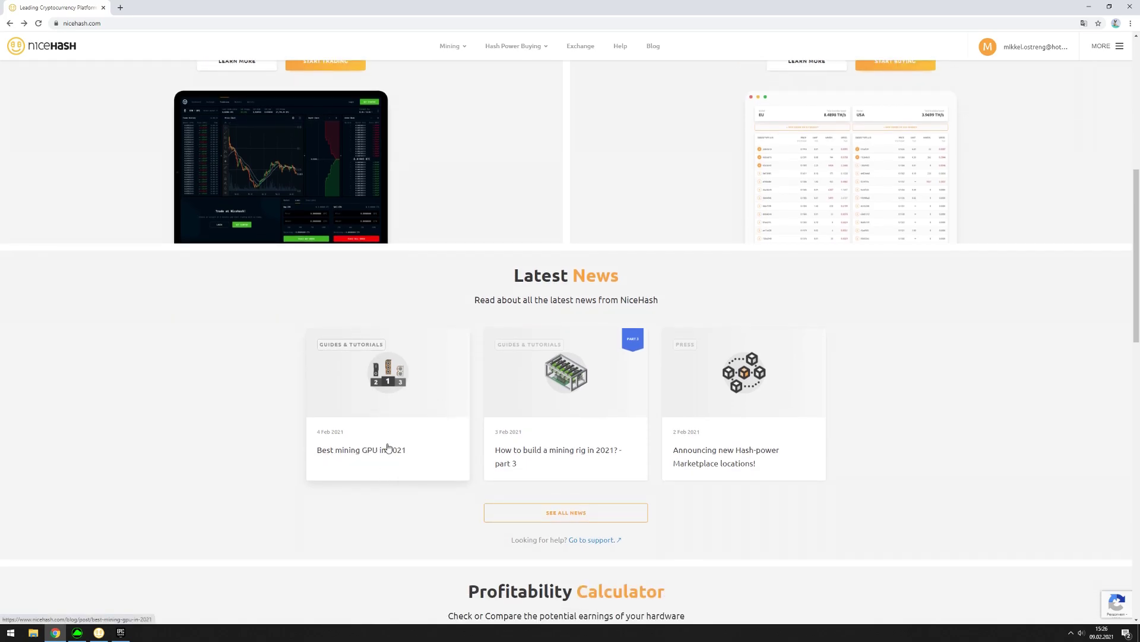
{"action": "left_click", "coordinate": [389, 441]}
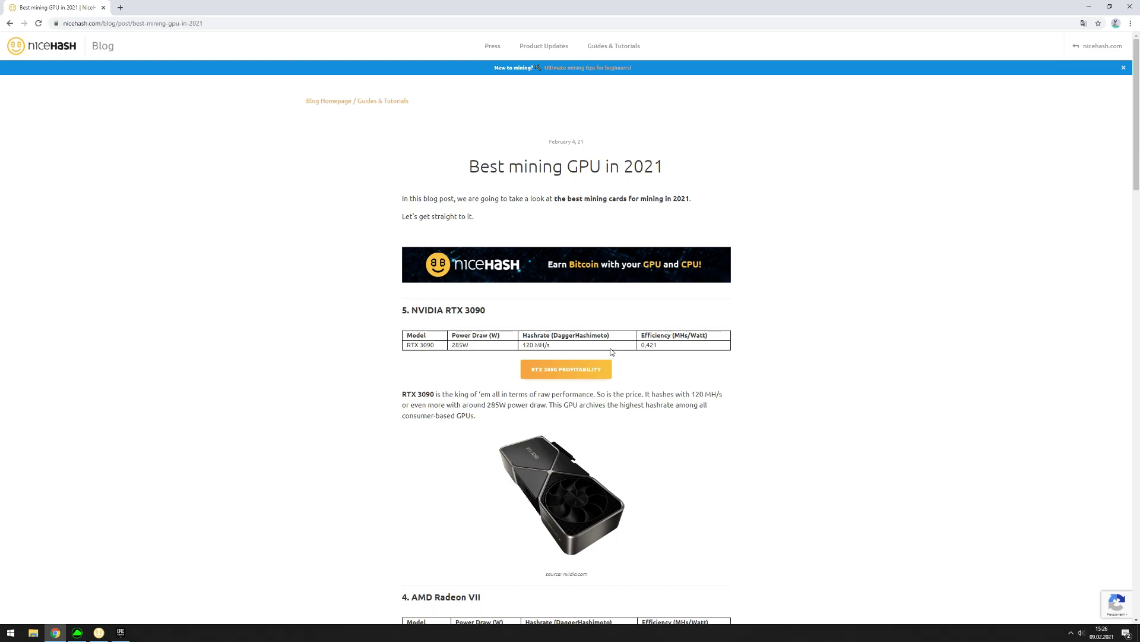
Step: Examine the power draw, hashrate and efficiency of the graphics cards ranked in the article
{"action": "scroll", "coordinate": [618, 353], "scroll_direction": "down", "scroll_amount": 12}
{"action": "scroll", "coordinate": [614, 351], "scroll_direction": "up", "scroll_amount": 1}
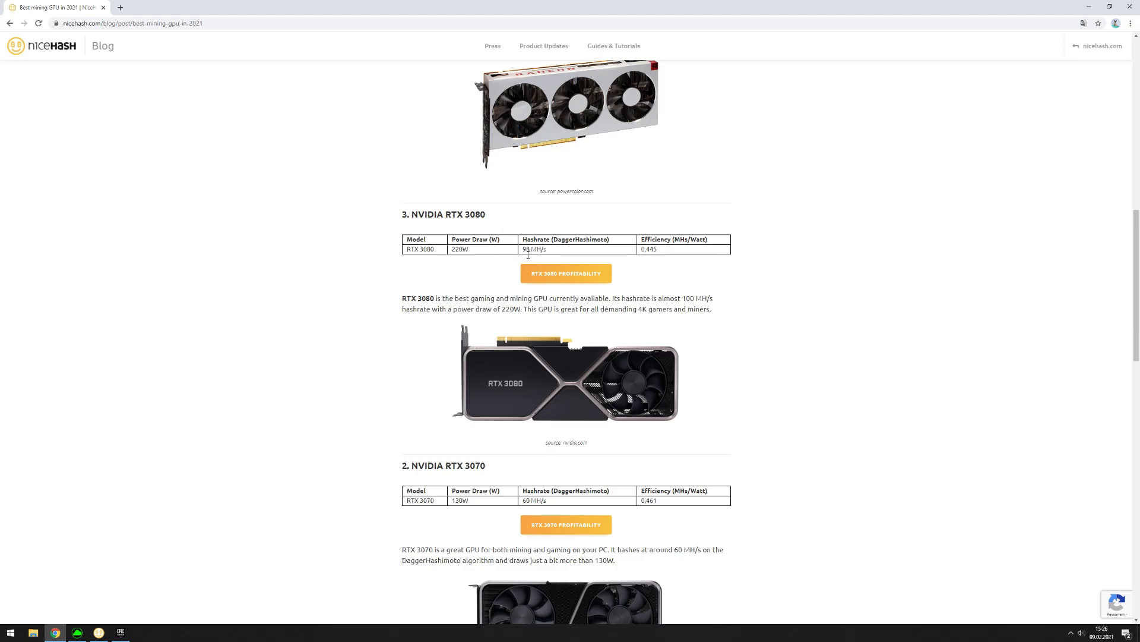
{"action": "scroll", "coordinate": [398, 297], "scroll_direction": "up", "scroll_amount": 7}
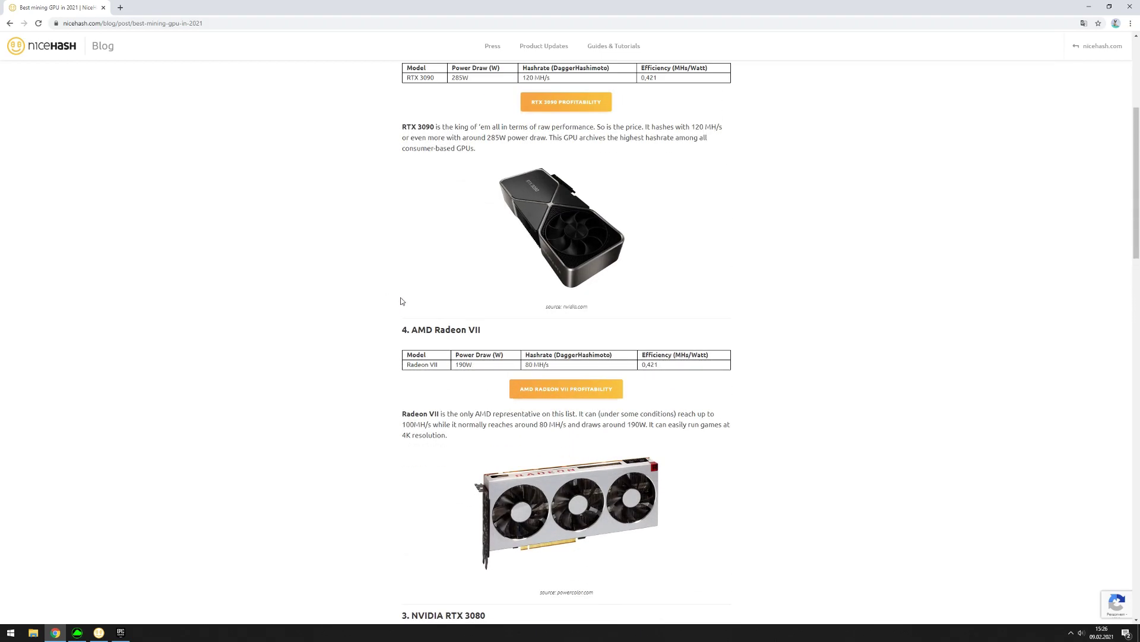
{"action": "scroll", "coordinate": [401, 301], "scroll_direction": "up", "scroll_amount": 1}
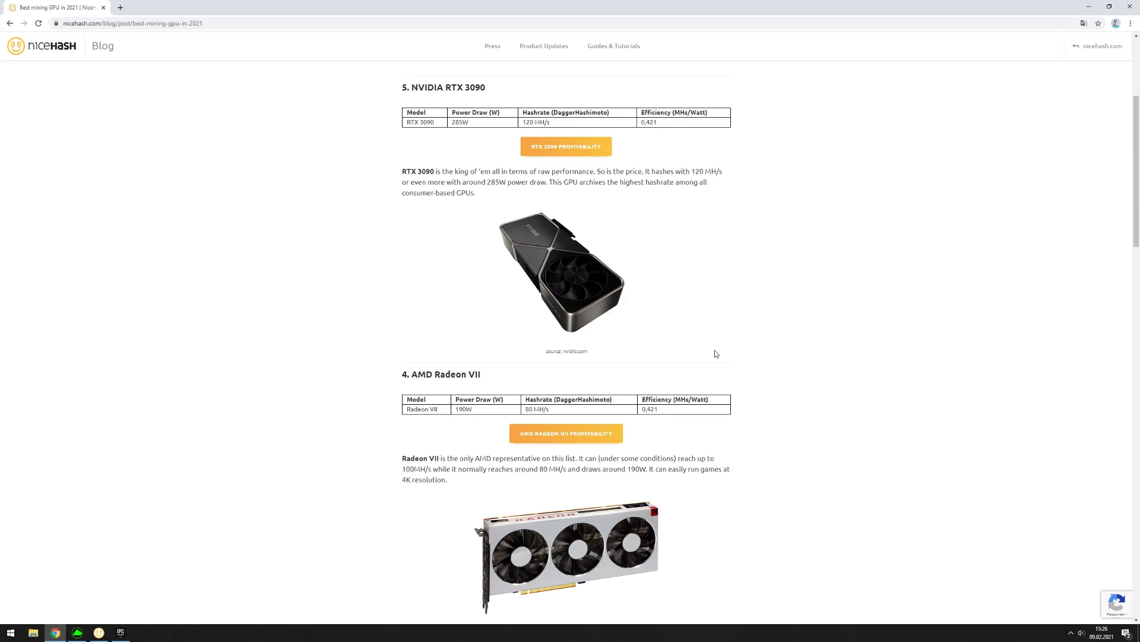
{"action": "scroll", "coordinate": [715, 350], "scroll_direction": "up", "scroll_amount": 4}
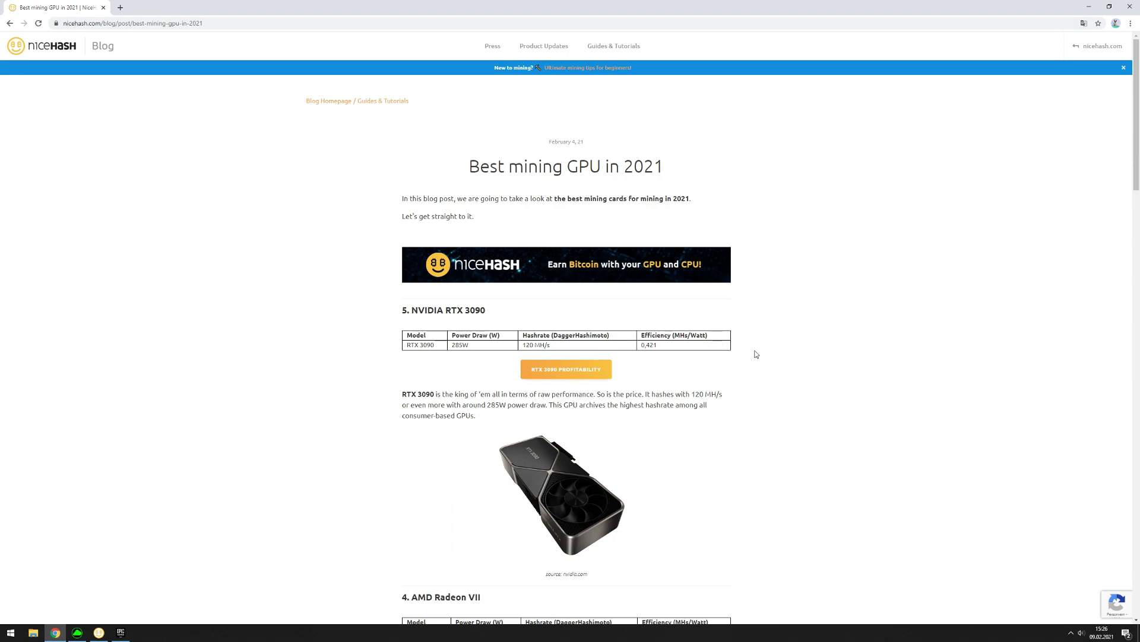
Step: Switch from the browser to MSI Afterburner and reposition its window on the desktop
{"action": "left_click", "coordinate": [1089, 7]}
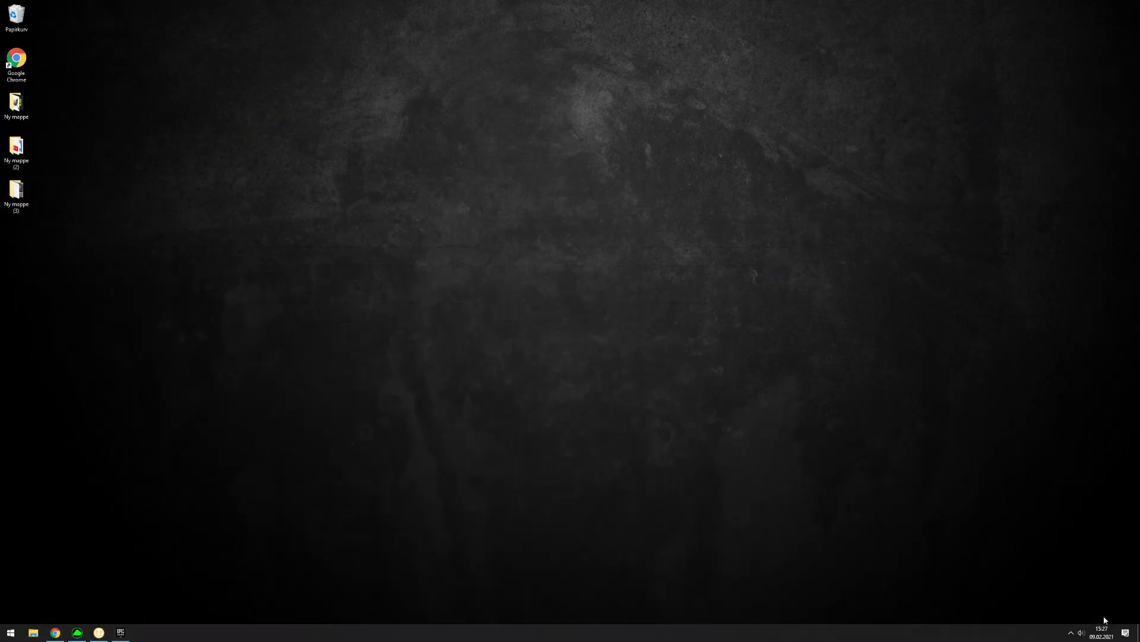
{"action": "left_click", "coordinate": [1071, 632]}
{"action": "left_click", "coordinate": [1098, 598]}
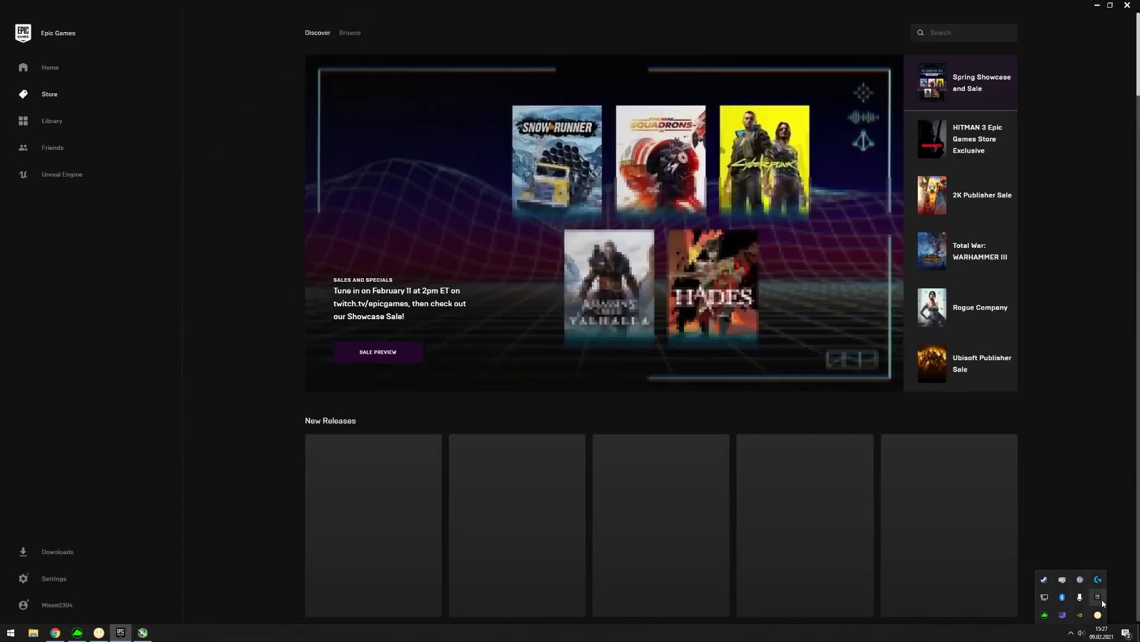
{"action": "left_click", "coordinate": [1093, 5]}
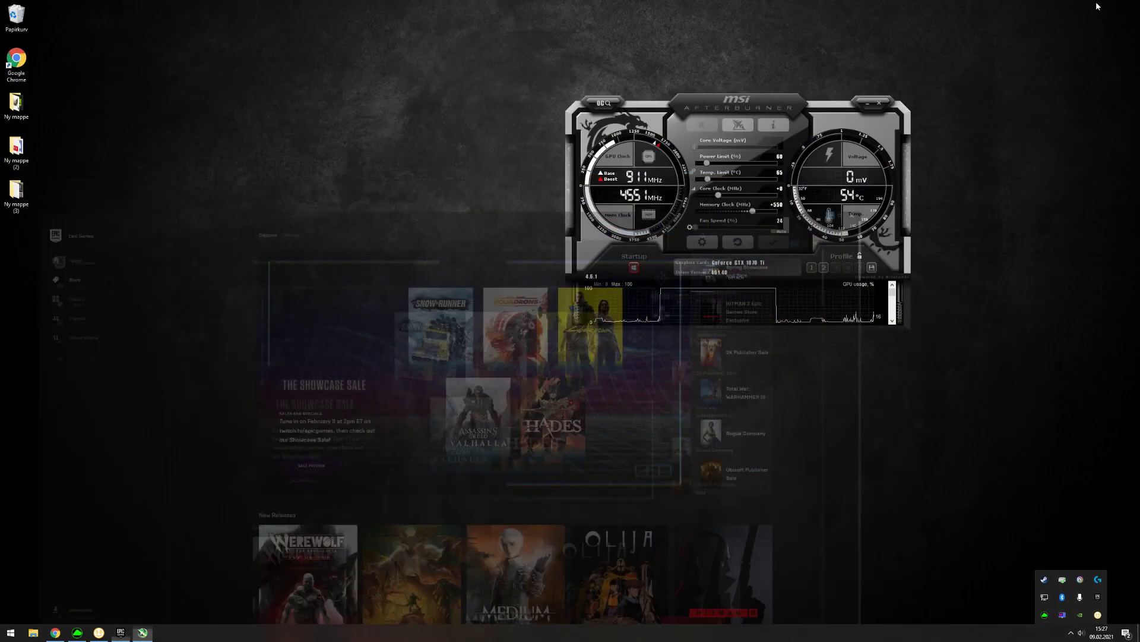
{"action": "left_click_drag", "start_coordinate": [653, 109], "coordinate": [377, 88]}
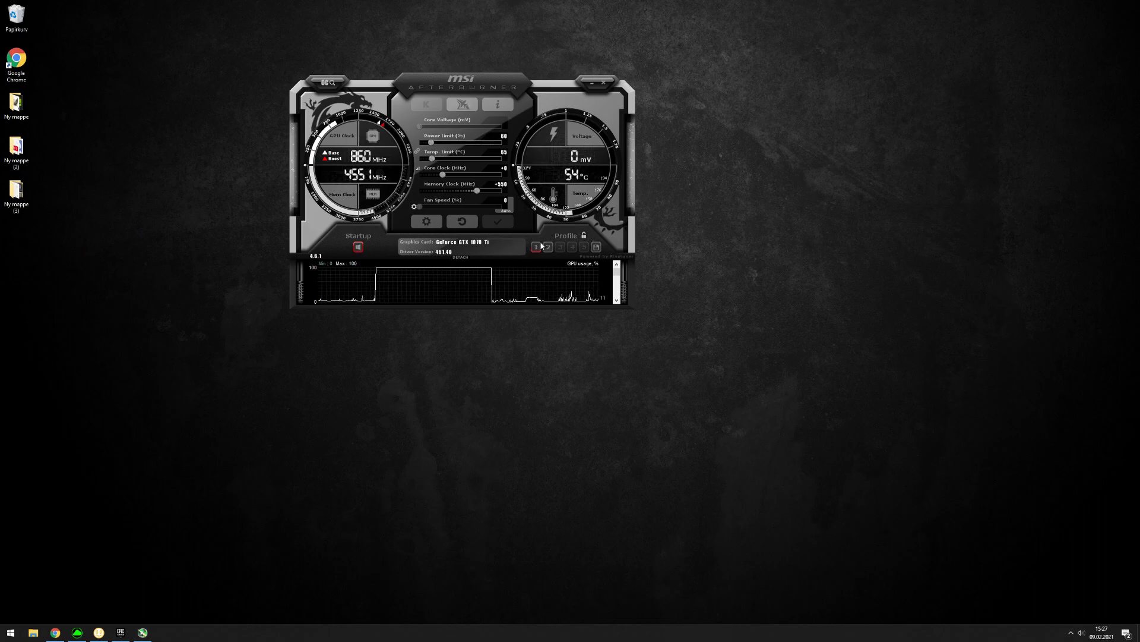
{"action": "left_click_drag", "start_coordinate": [436, 82], "coordinate": [455, 140]}
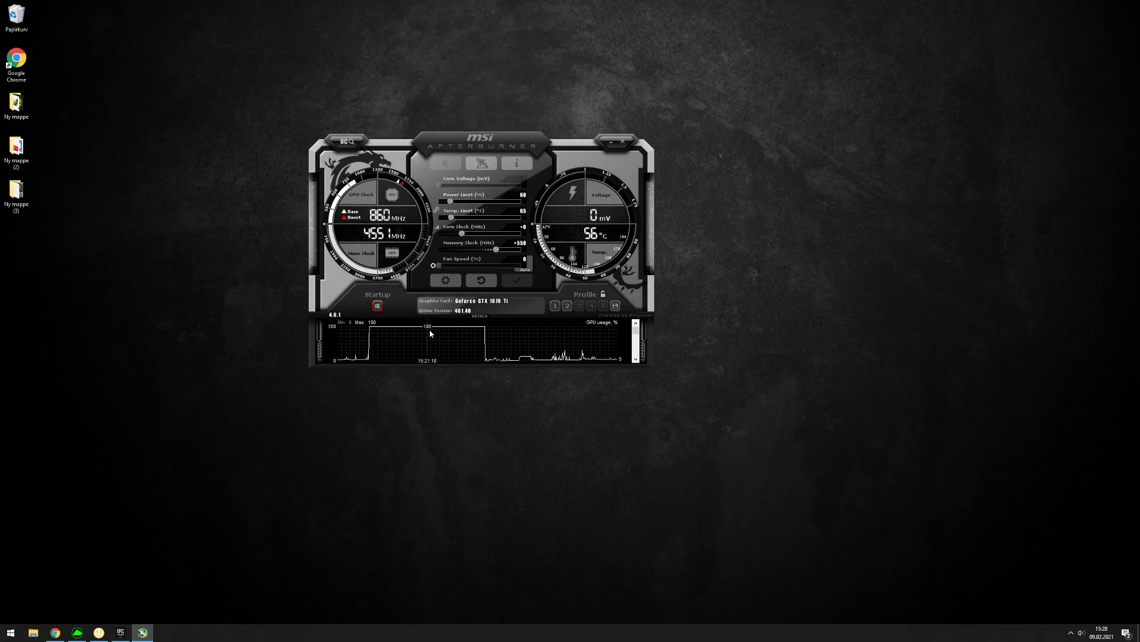
Step: Switch to NiceHash Miner and move its window over the Afterburner window
{"action": "left_click", "coordinate": [99, 632]}
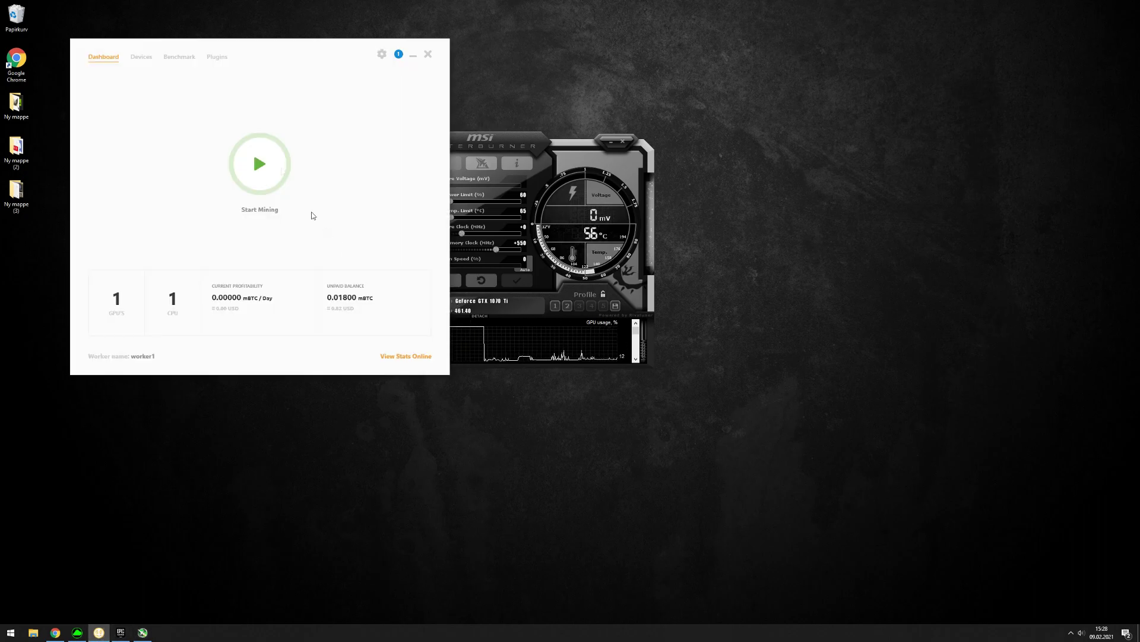
{"action": "left_click_drag", "start_coordinate": [240, 44], "coordinate": [465, 82]}
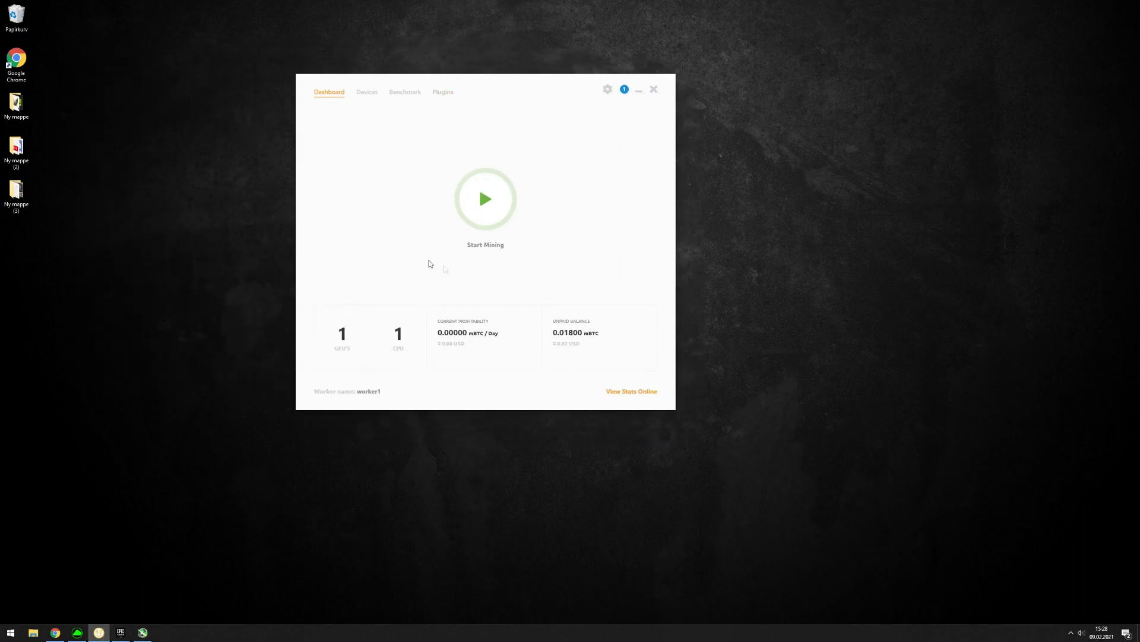
{"action": "mouse_move", "coordinate": [535, 94]}
{"action": "left_mouse_down"}
{"action": "mouse_move", "coordinate": [524, 107]}
{"action": "mouse_move", "coordinate": [598, 112]}
{"action": "mouse_move", "coordinate": [520, 94]}
{"action": "left_mouse_up"}
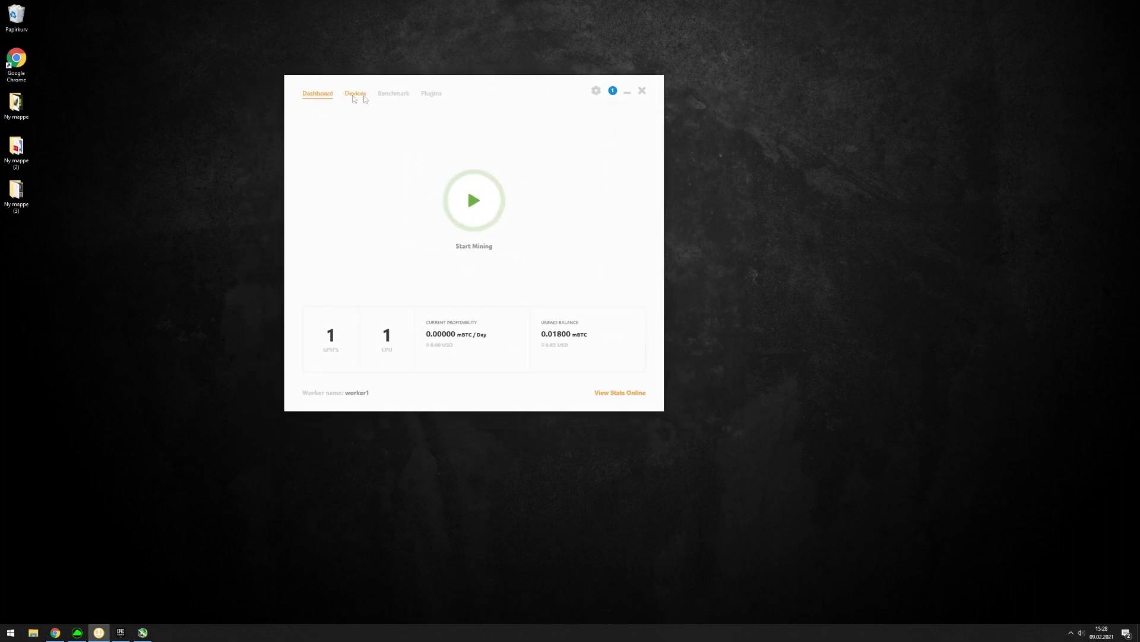
Step: Inspect the benchmark and device status of the CPU and GPU, and return to the miner's dashboard
{"action": "left_click", "coordinate": [394, 93]}
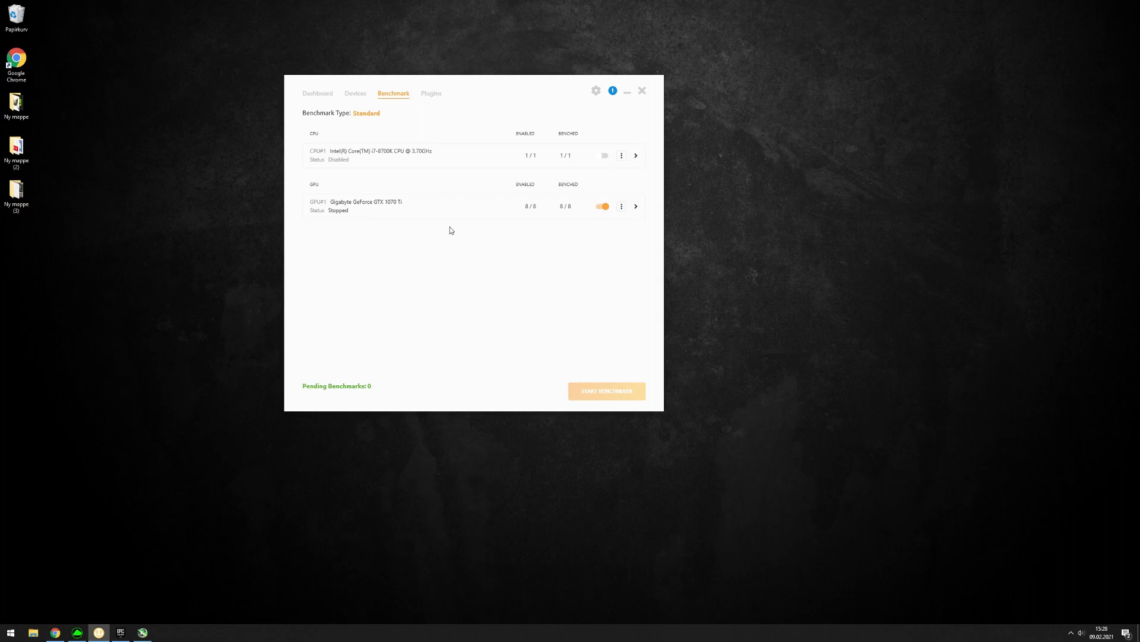
{"action": "left_click", "coordinate": [356, 95]}
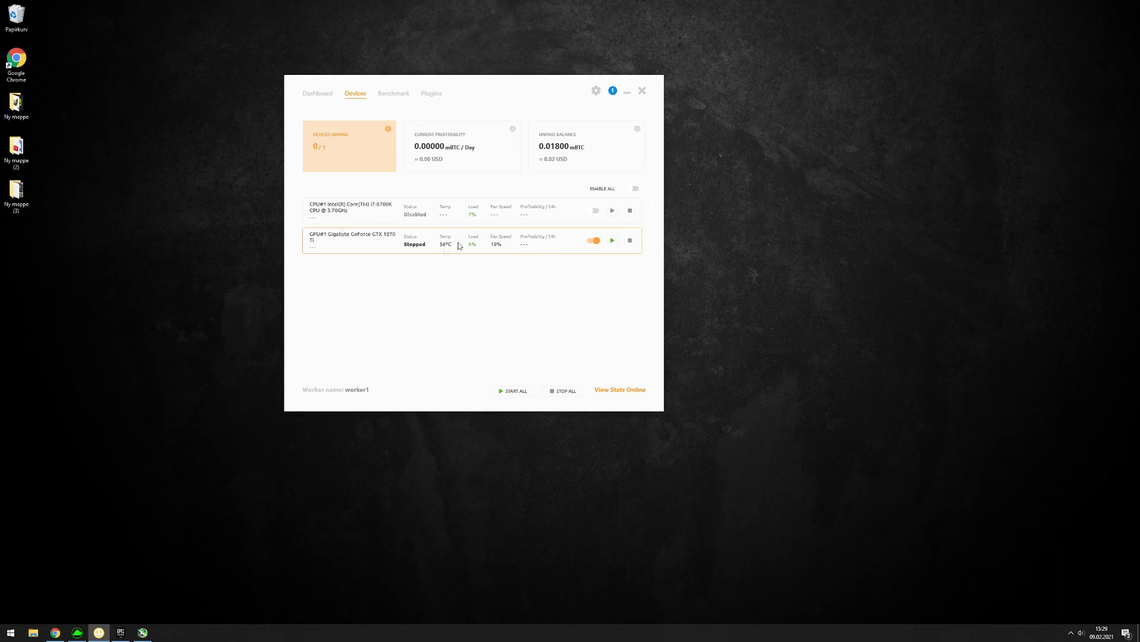
{"action": "left_click", "coordinate": [316, 101]}
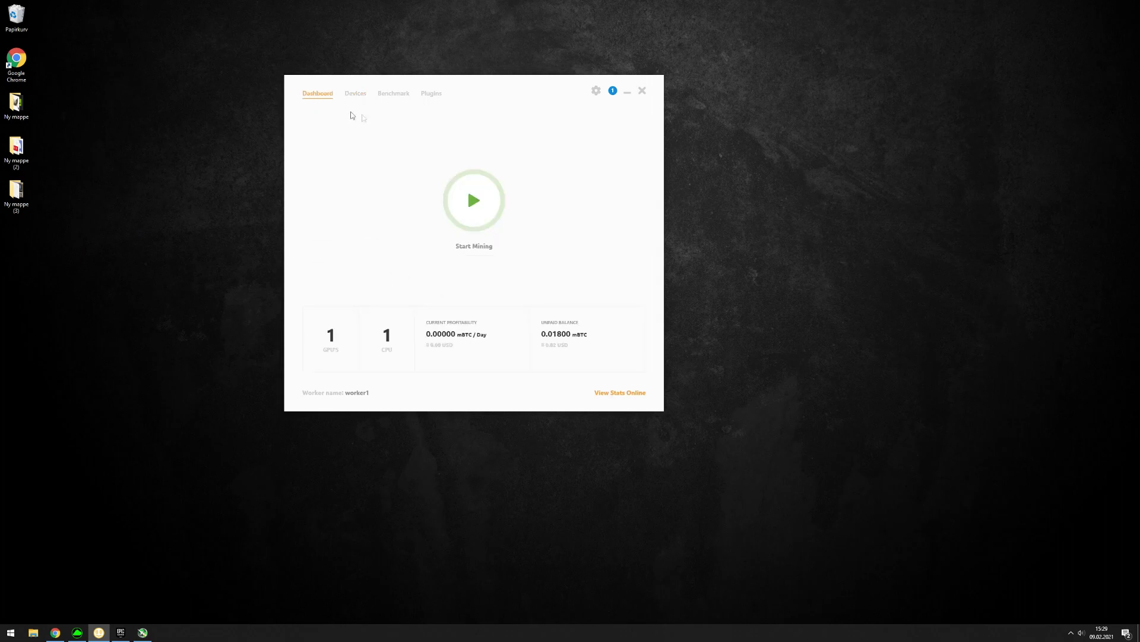
Step: Start mining from the NiceHash Miner dashboard and reposition the Excavator console window over it
{"action": "left_click_drag", "start_coordinate": [534, 94], "coordinate": [443, 73]}
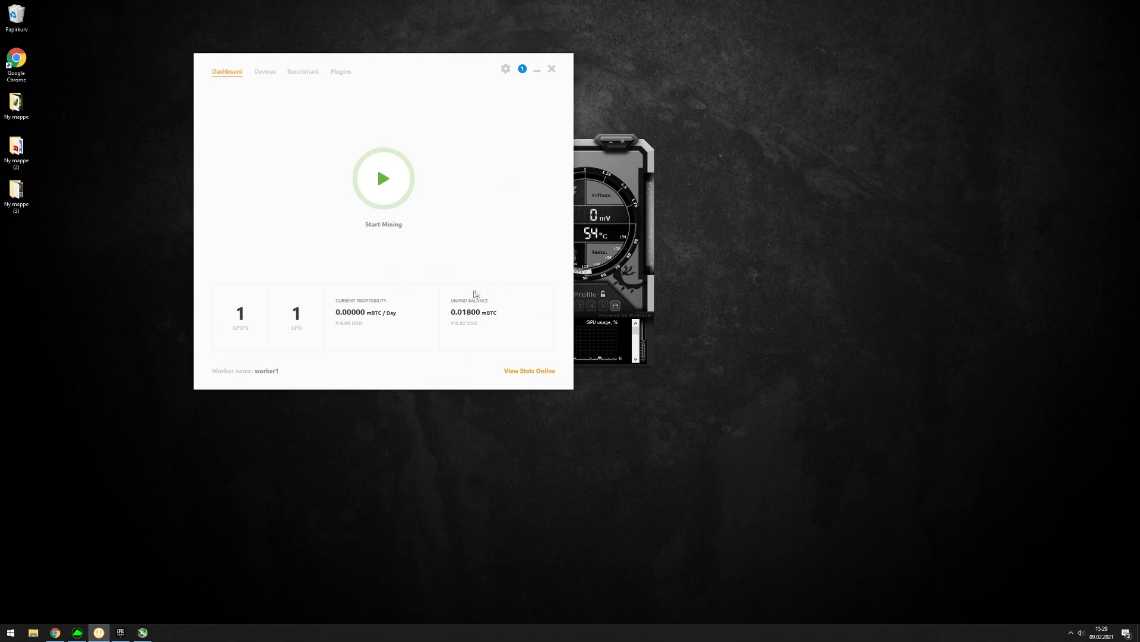
{"action": "left_click", "coordinate": [385, 181]}
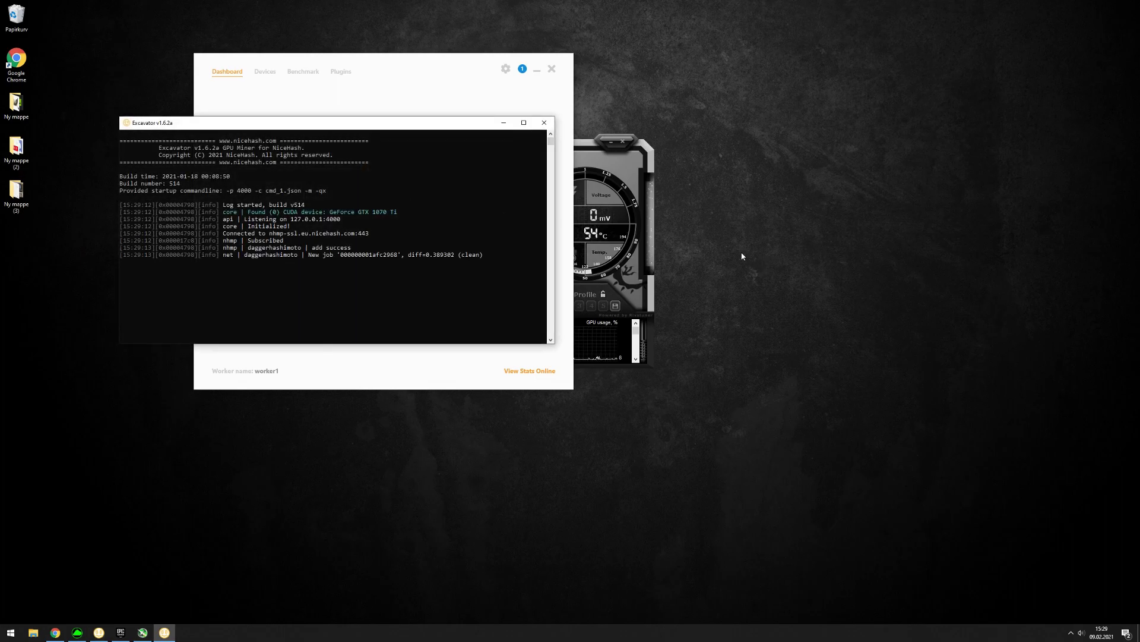
{"action": "left_click_drag", "start_coordinate": [210, 125], "coordinate": [251, 120]}
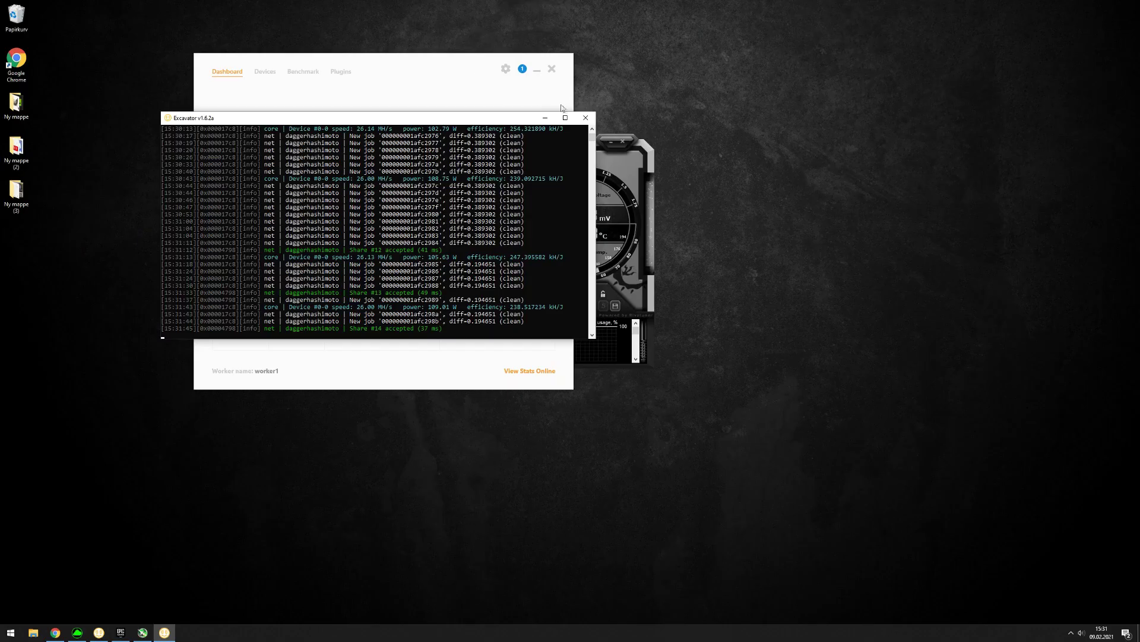
Step: Spread the Excavator console, miner dashboard and MSI Afterburner windows across the desktop so that none of them overlap
{"action": "left_click_drag", "start_coordinate": [477, 122], "coordinate": [379, 119]}
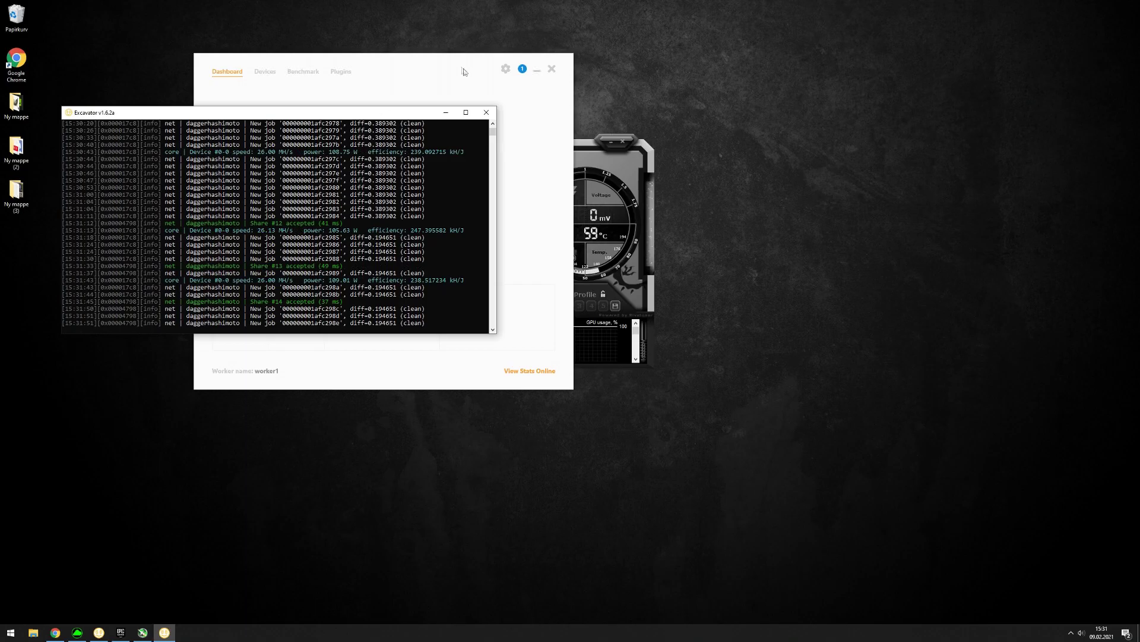
{"action": "left_click_drag", "start_coordinate": [464, 70], "coordinate": [917, 131]}
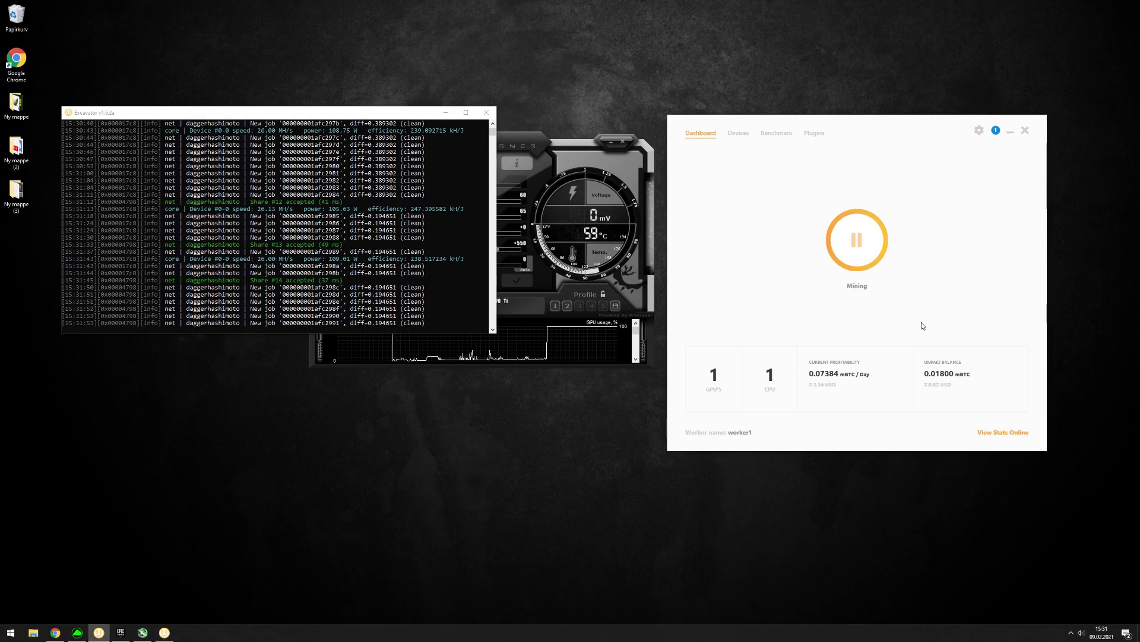
{"action": "left_click_drag", "start_coordinate": [536, 147], "coordinate": [427, 317]}
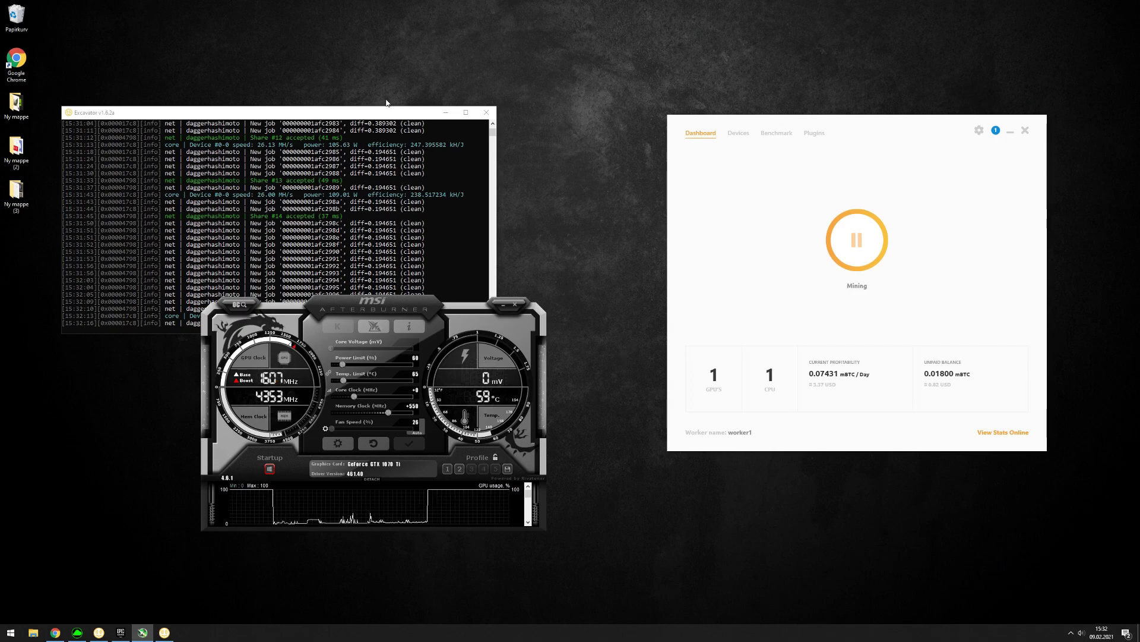
{"action": "left_click_drag", "start_coordinate": [380, 112], "coordinate": [420, 30]}
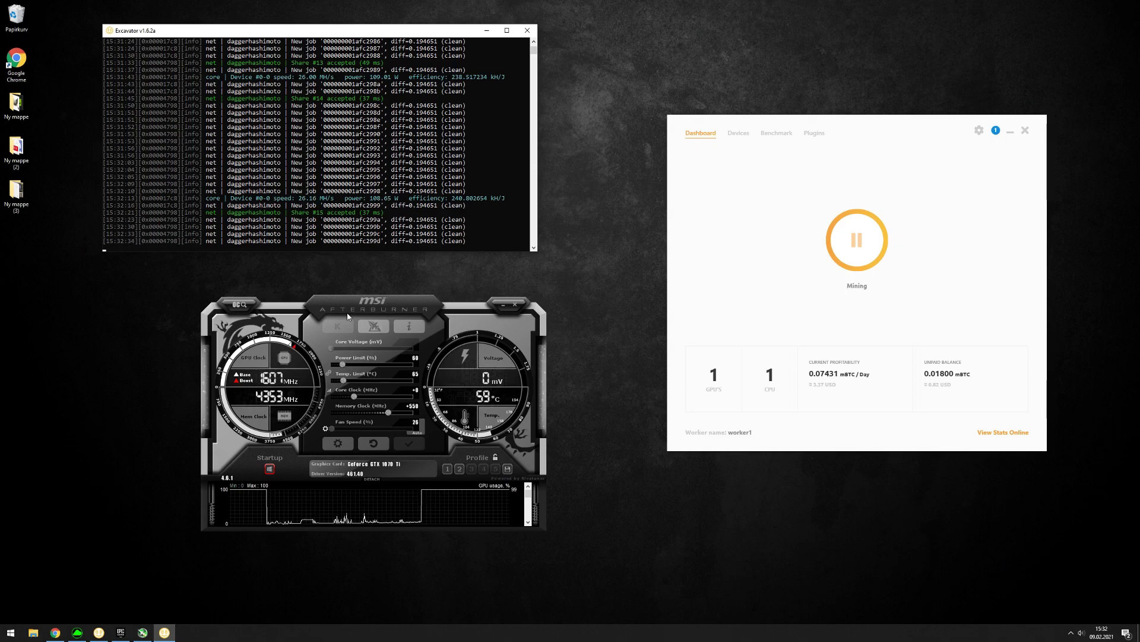
{"action": "left_click_drag", "start_coordinate": [341, 306], "coordinate": [338, 394]}
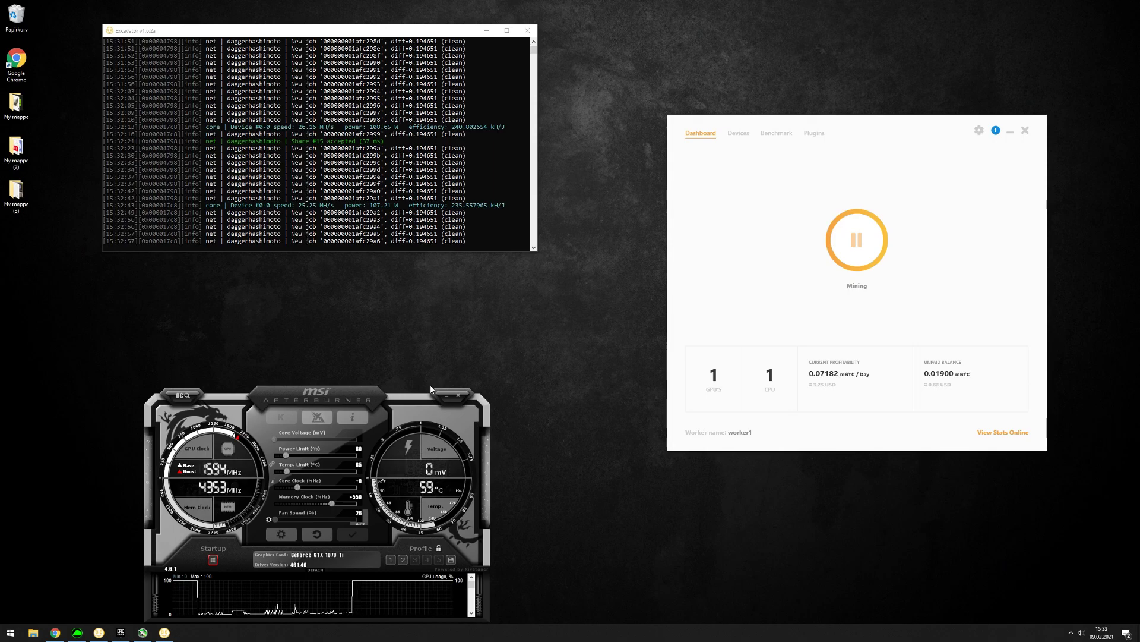
Step: Check the miner's current profitability, and move the dashboard and Afterburner windows closer to the Excavator console
{"action": "mouse_move", "coordinate": [897, 409]}
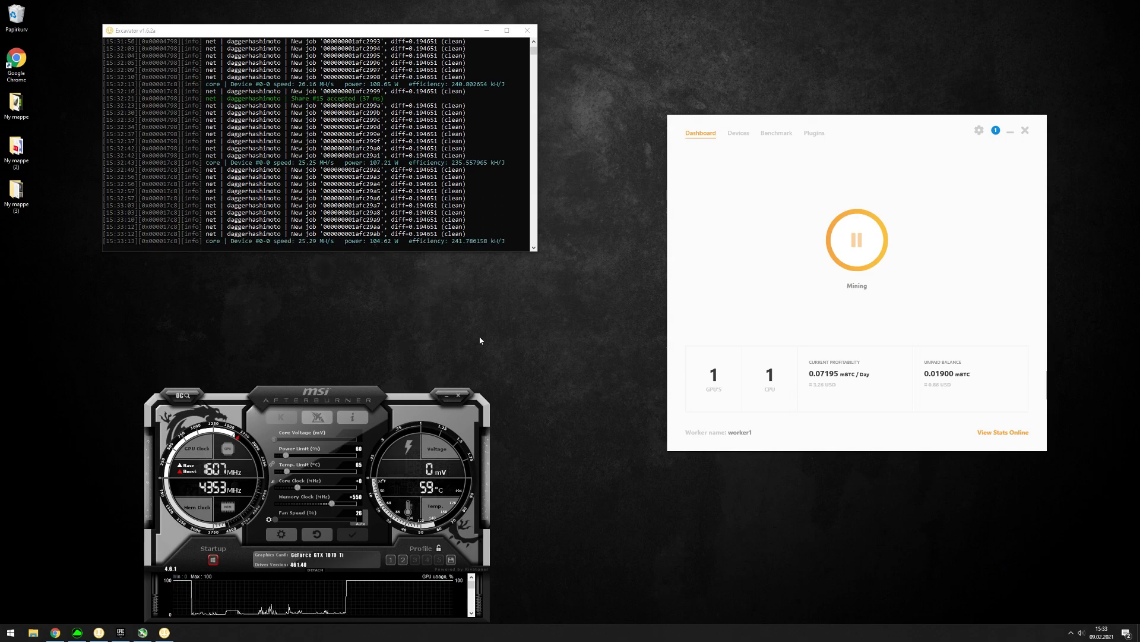
{"action": "left_click_drag", "start_coordinate": [885, 138], "coordinate": [797, 121]}
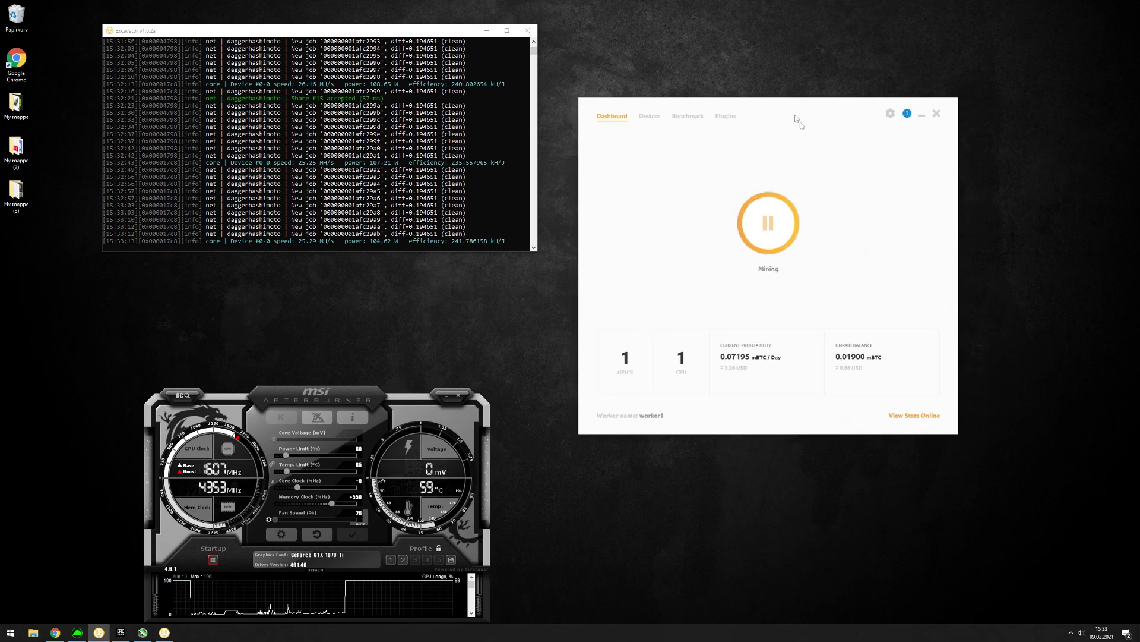
{"action": "mouse_move", "coordinate": [727, 372]}
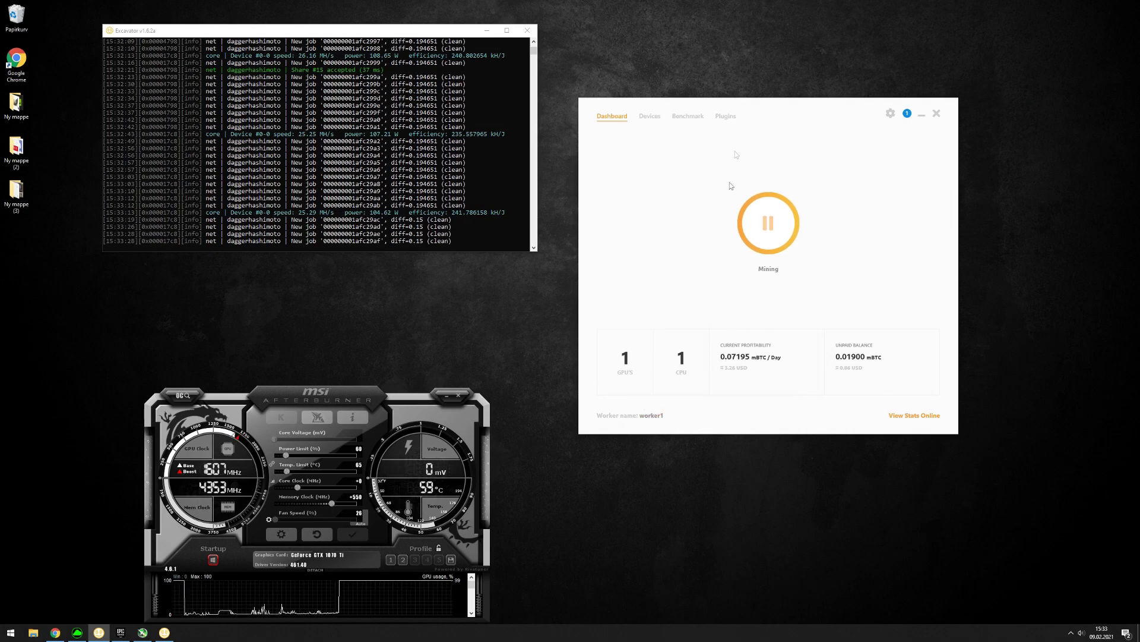
{"action": "left_click_drag", "start_coordinate": [808, 125], "coordinate": [857, 100]}
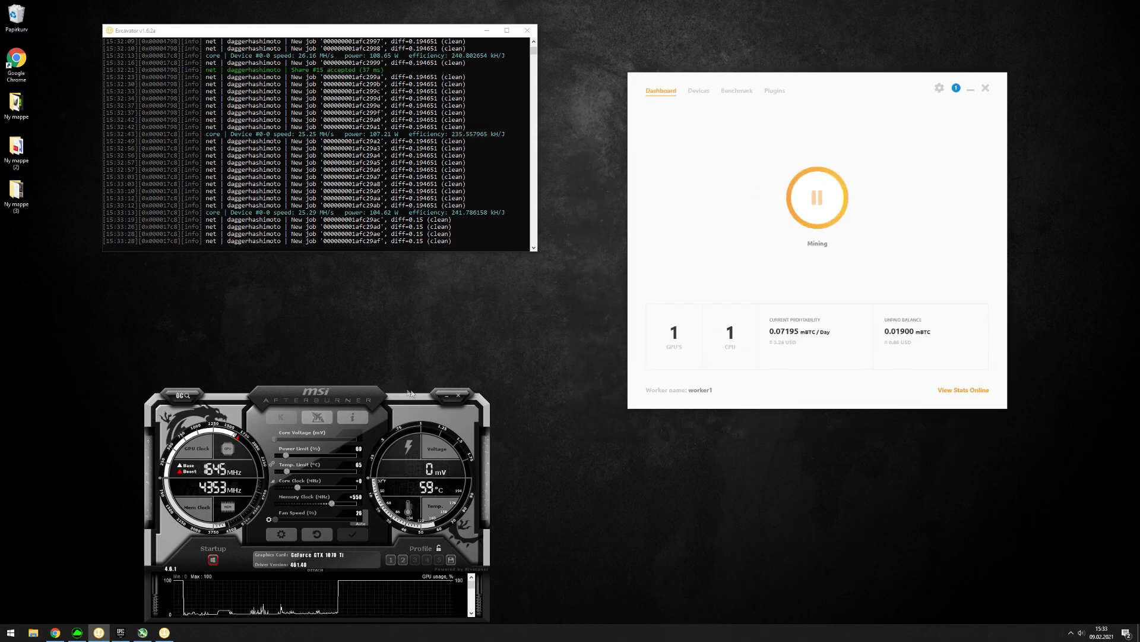
{"action": "left_click_drag", "start_coordinate": [357, 397], "coordinate": [358, 303]}
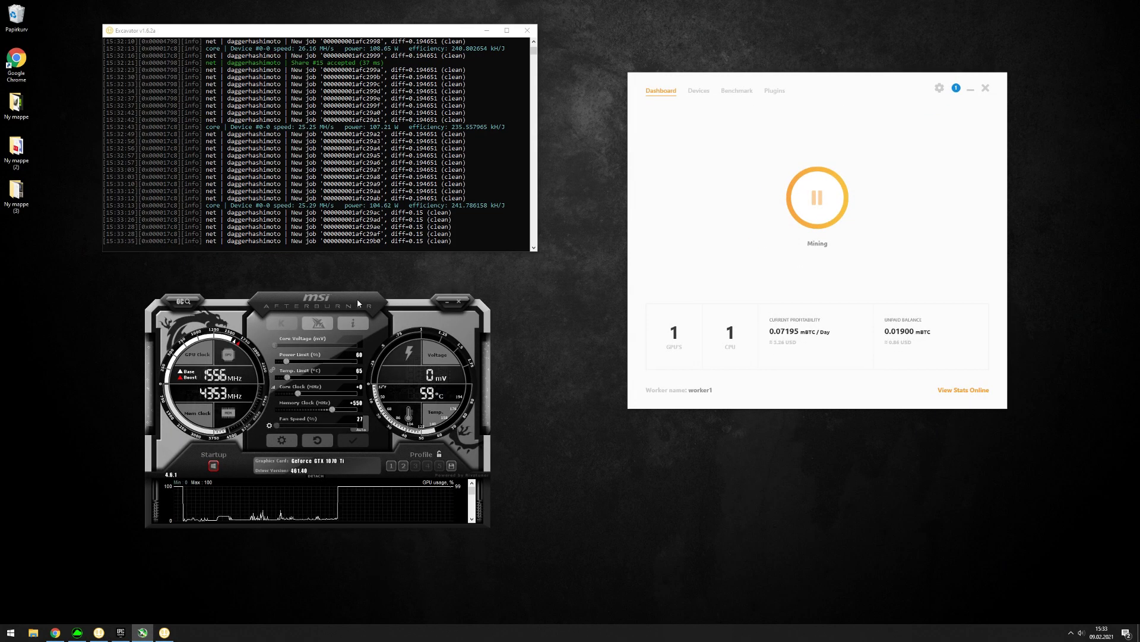